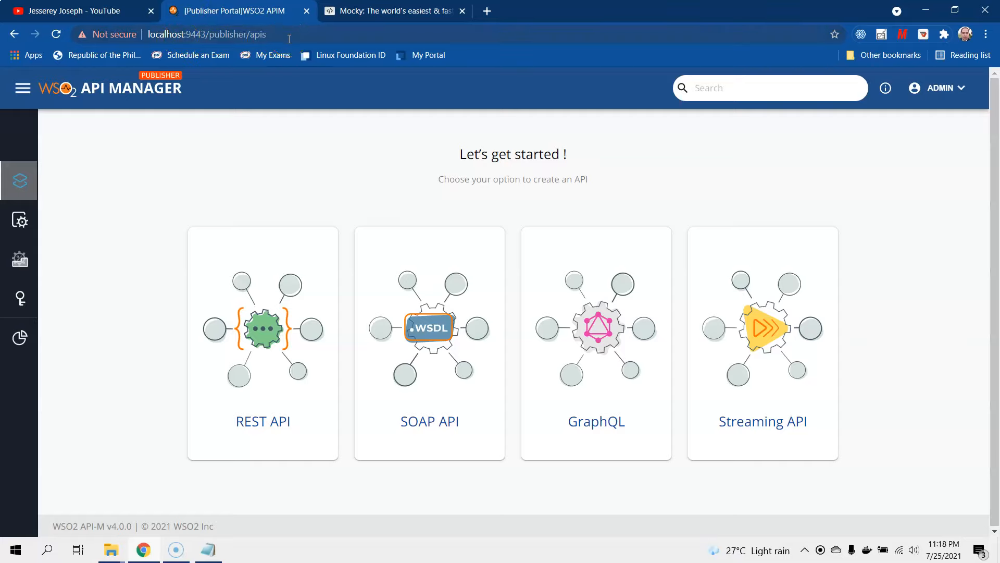
- Show the options for creating a REST API on the Publisher's getting-started page
left_click(218, 430)
- Start a REST API from scratch named CashWithdrawalAPI with context 'withdrawal' and version v1
left_click(261, 276)
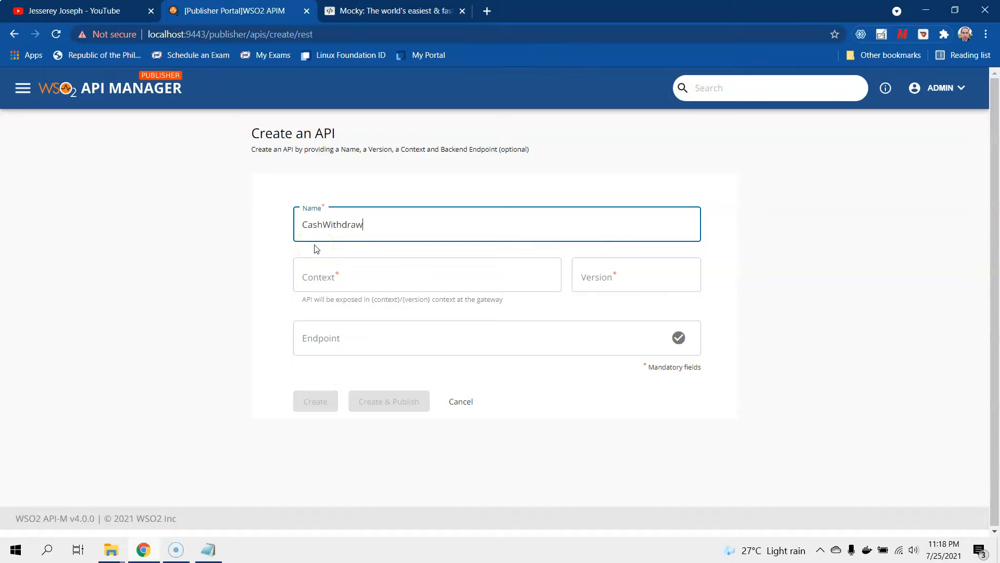
left_click(319, 281)
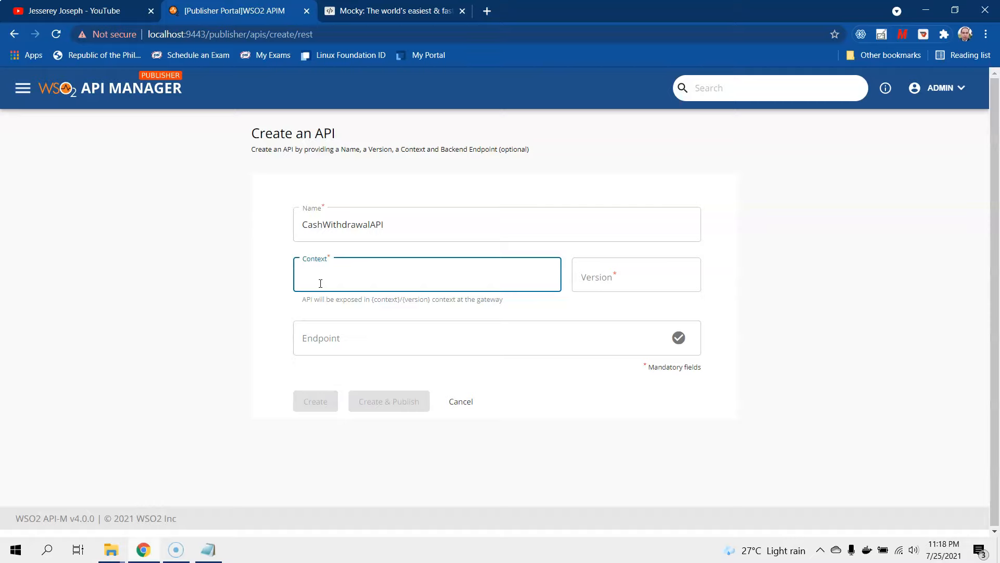
type("withdrawal")
left_click(603, 276)
type("v1")
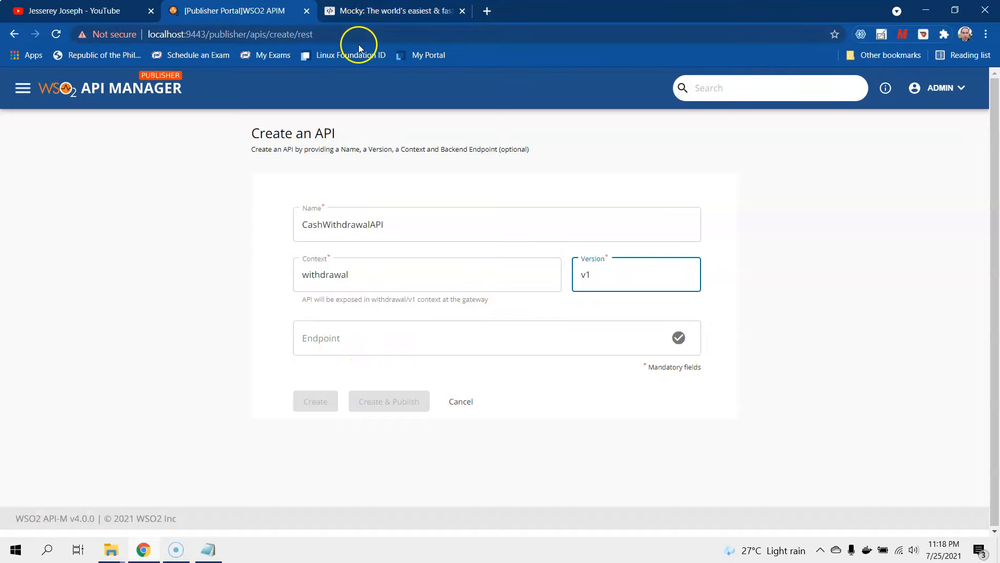
left_click(362, 16)
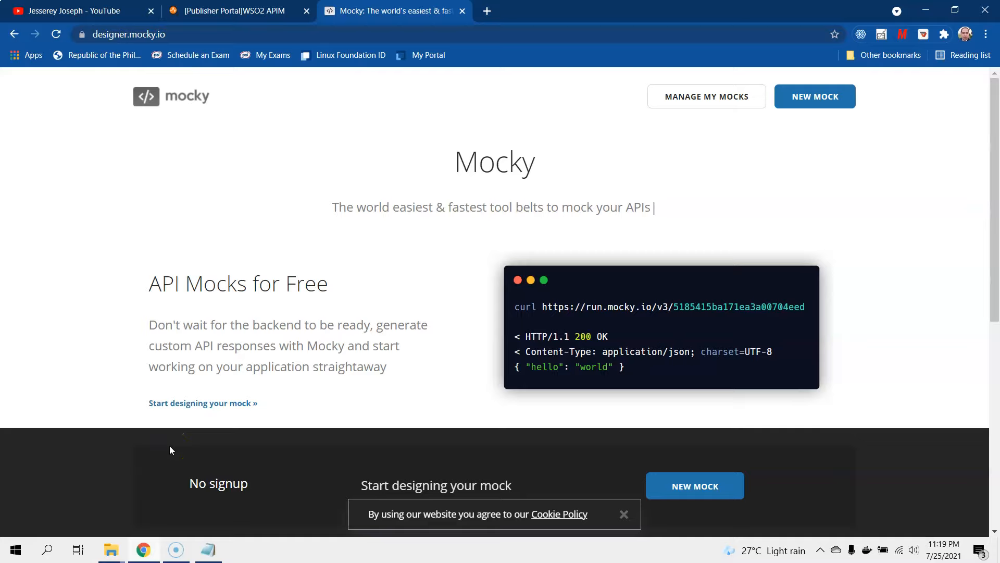
- Start a new Mocky mock and paste the withdrawal JSON as its HTTP response body
left_click(807, 98)
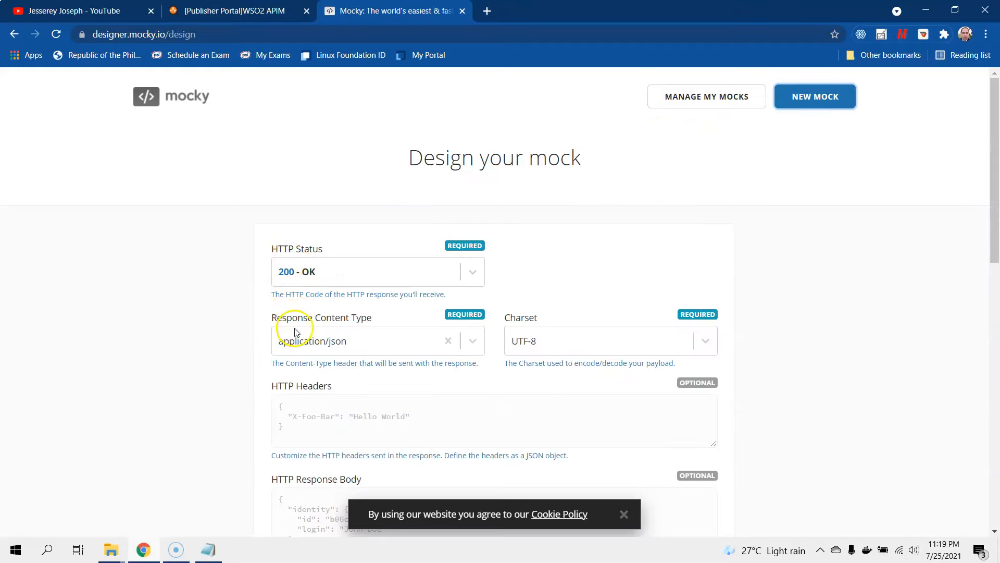
scroll(558, 349, "down", 1)
scroll(558, 346, "down", 4)
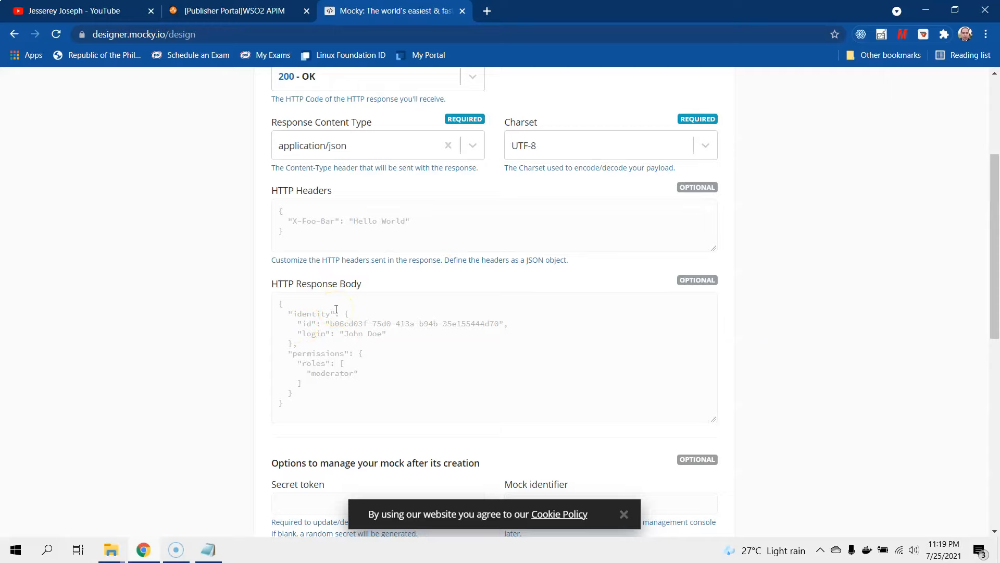
left_click(206, 550)
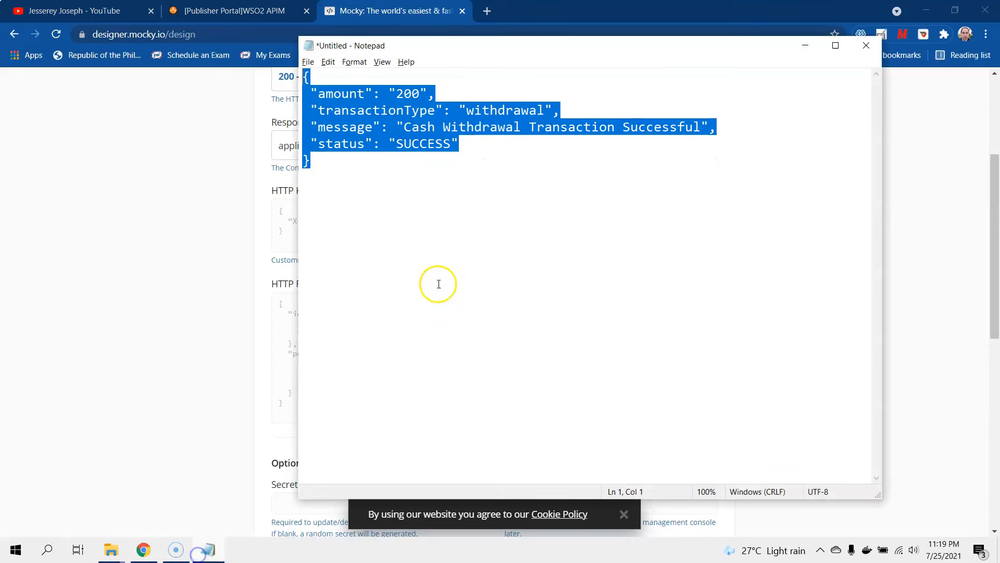
left_click(175, 316)
left_click(368, 326)
type("{  \"amount\": \"200\",  \"transactionType\": \"withdrawal\",  \"message\": \"Cash Withdrawal Transaction Successful\",  \"status\": \"SUCCESS\" }")
left_click(361, 313)
left_click_drag(361, 313, 284, 316)
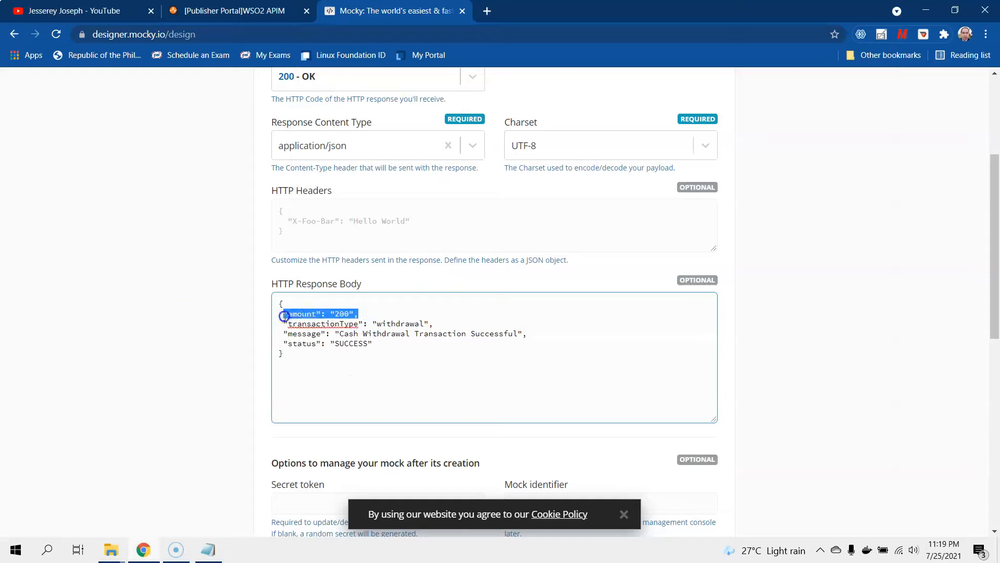
left_click_drag(436, 324, 277, 324)
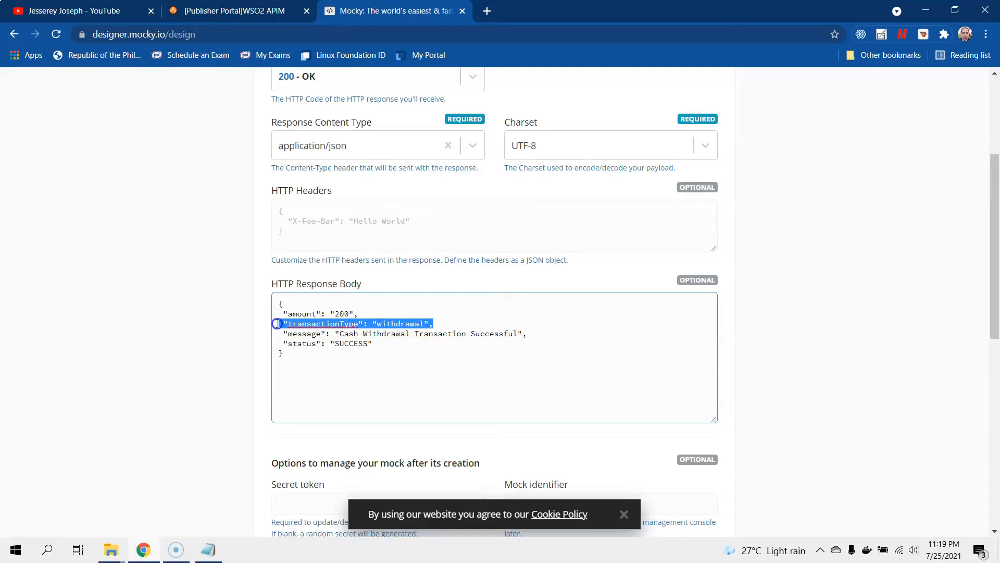
left_click(304, 324)
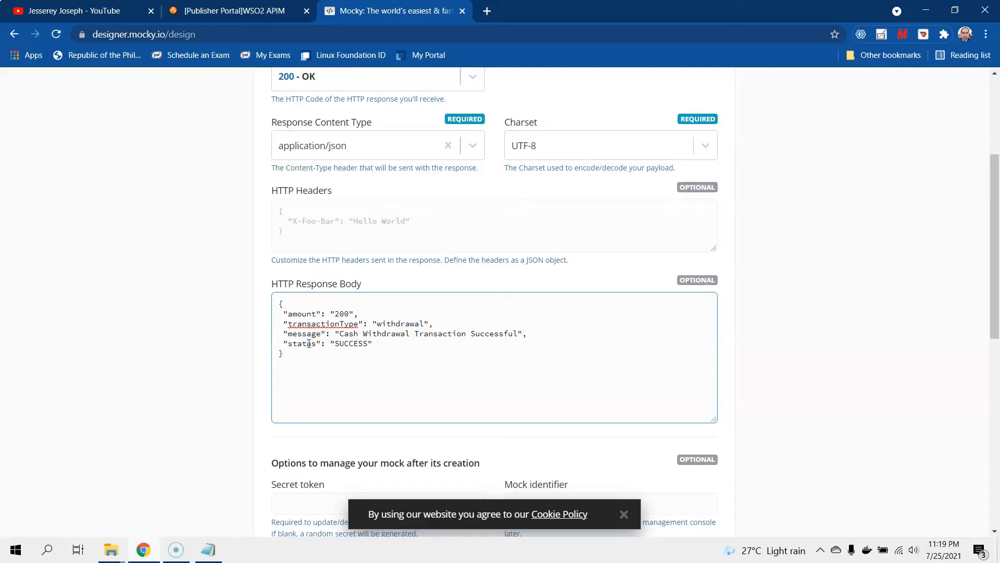
- Set the mock to expire in 1 day and generate its mock URL
scroll(327, 365, "down", 3)
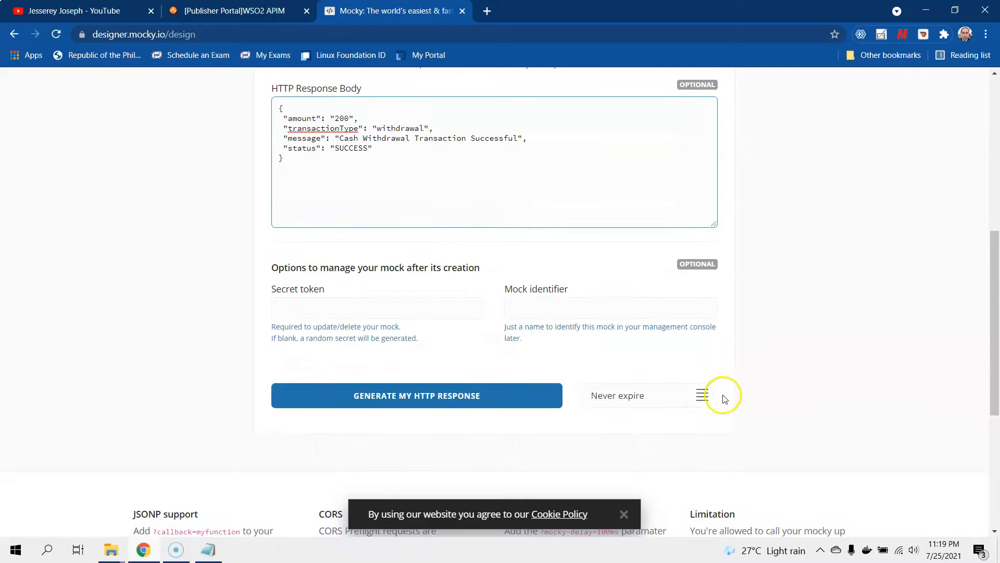
left_click(703, 396)
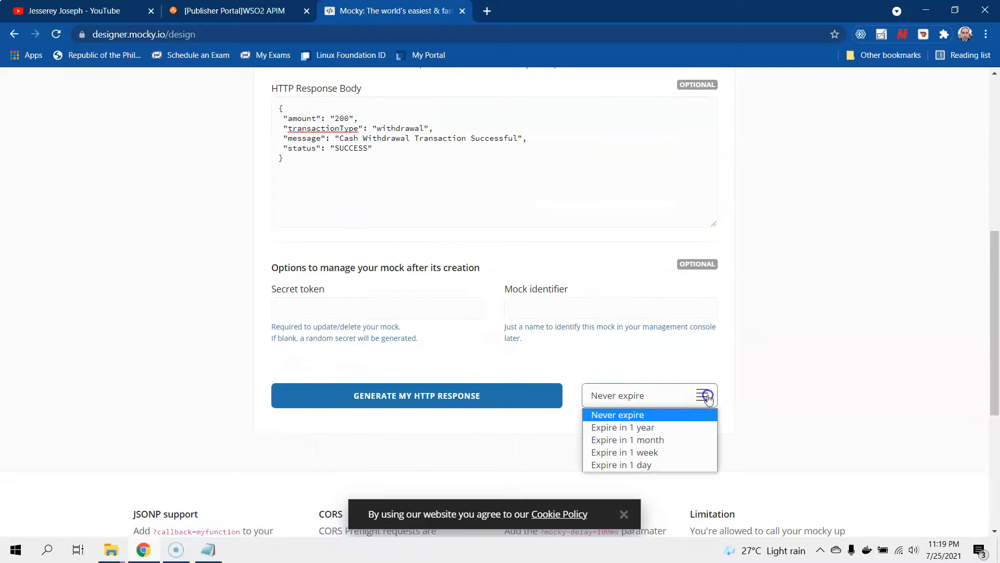
left_click(665, 465)
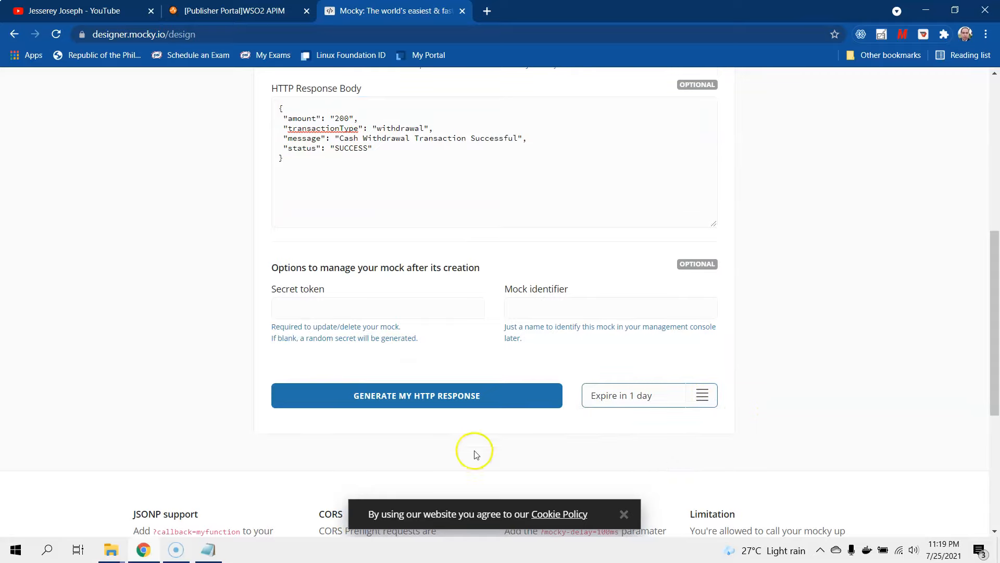
left_click(383, 396)
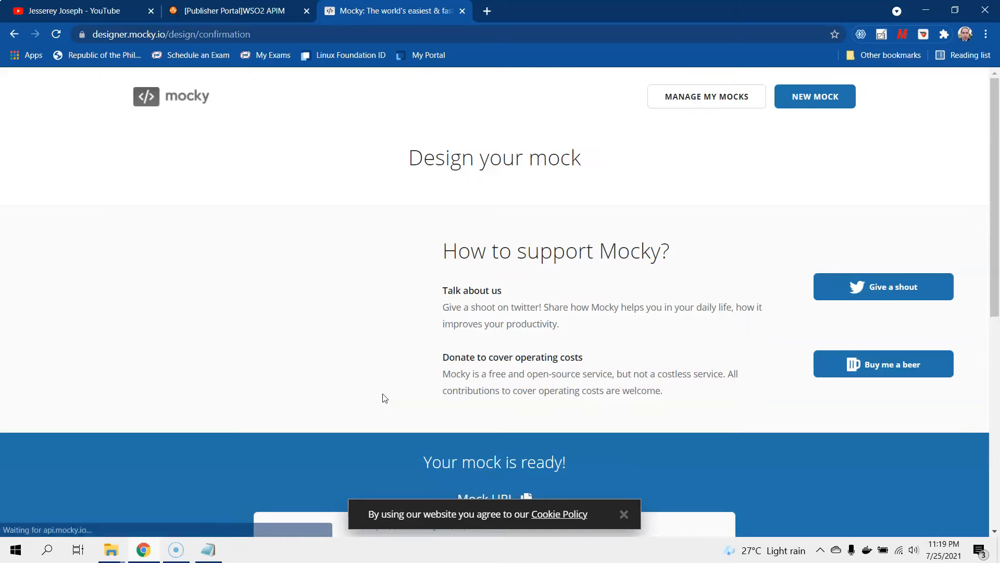
scroll(382, 393, "down", 2)
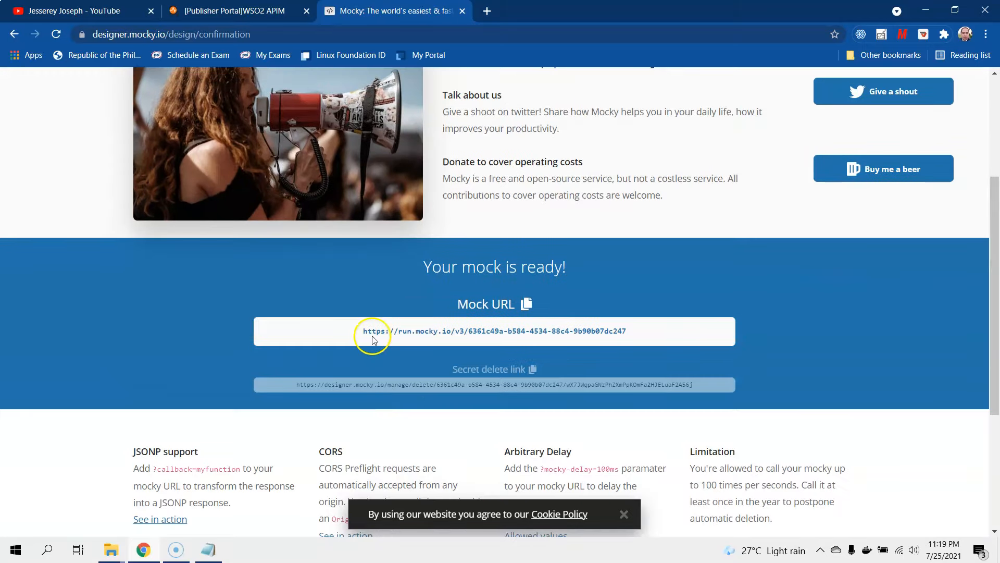
left_click_drag(354, 334, 377, 331)
- Load the copied mock URL in a new tab to verify it returns the withdrawal JSON
key("ctrl+c")
left_click(487, 11)
key("ctrl+v")
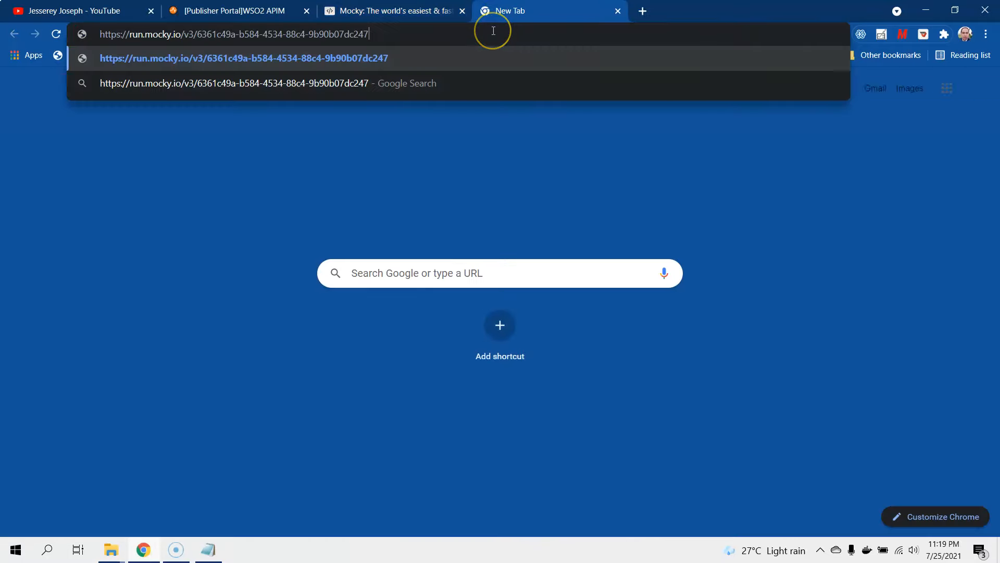
key("Return")
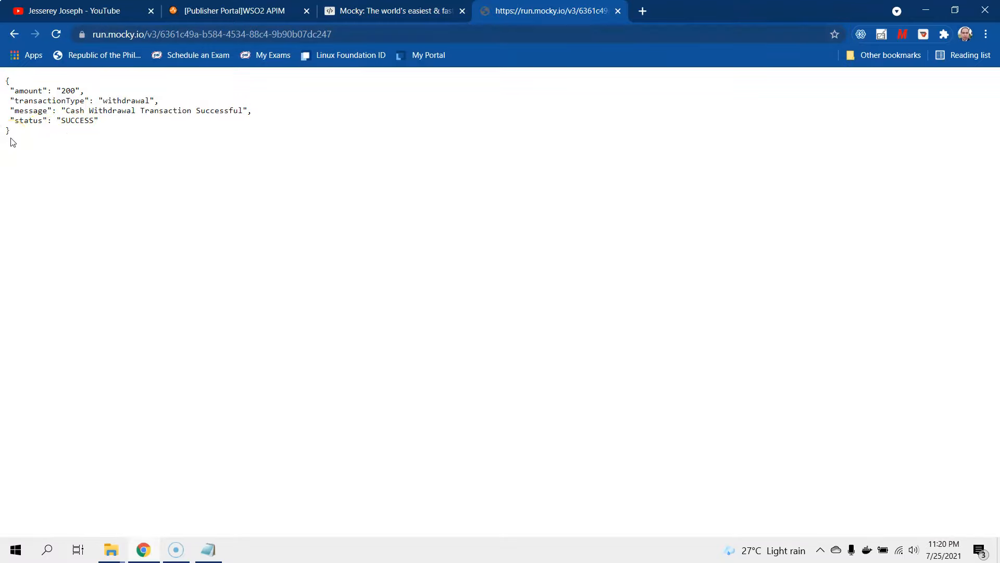
left_click_drag(15, 143, 5, 86)
- Set the Mocky URL as the API endpoint and create and publish CashWithdrawalAPI
left_click(365, 30)
key("ctrl+c")
left_click(197, 10)
type("1")
left_click(355, 331)
key("ctrl+v")
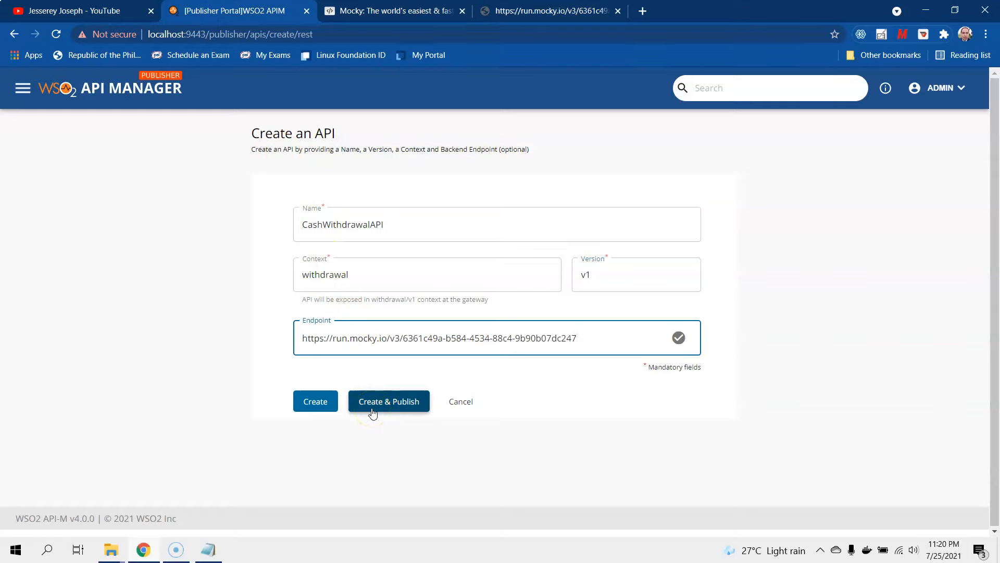
left_click(373, 411)
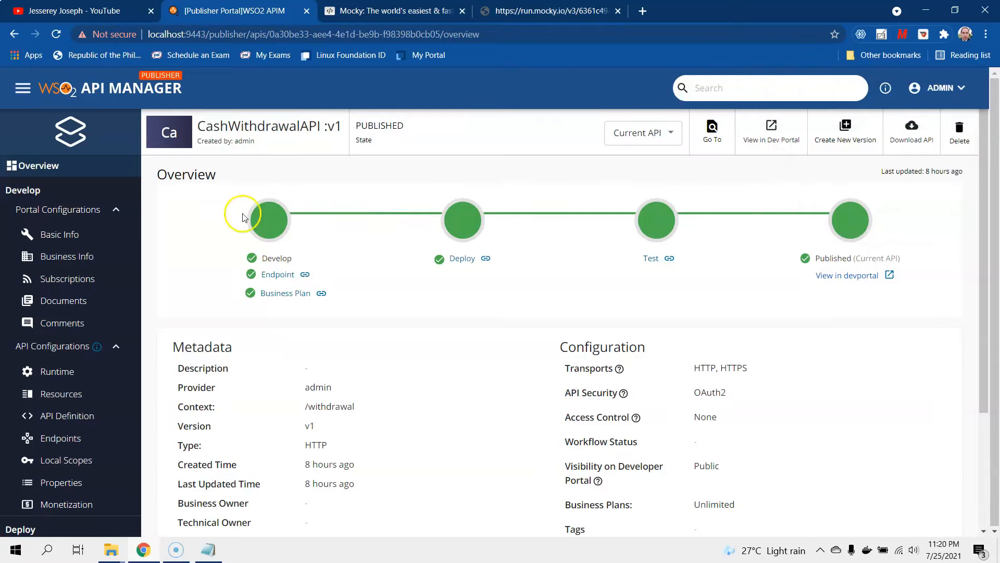
- Review the published API's overview, noting its Unlimited business plan
scroll(546, 396, "down", 3)
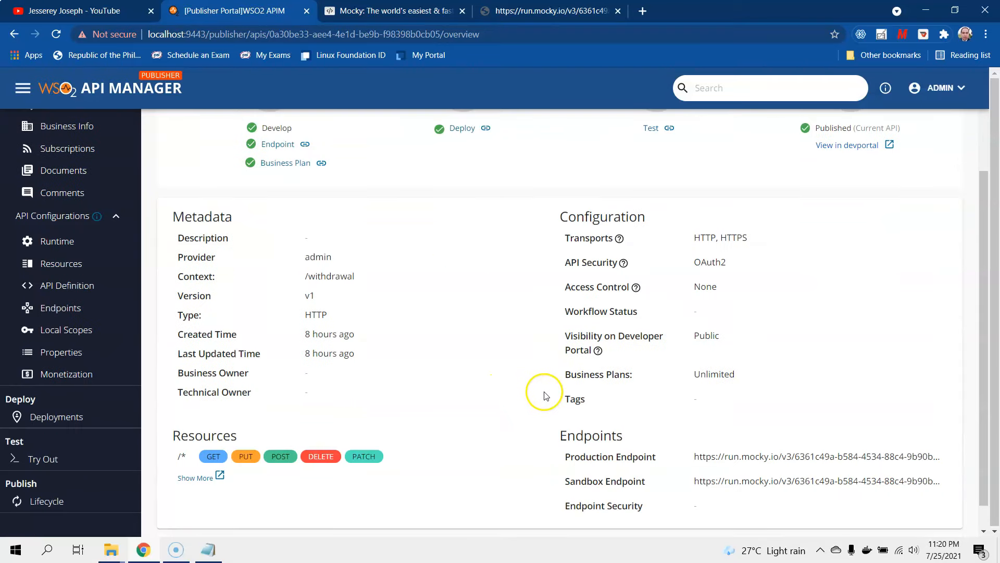
scroll(420, 317, "up", 1)
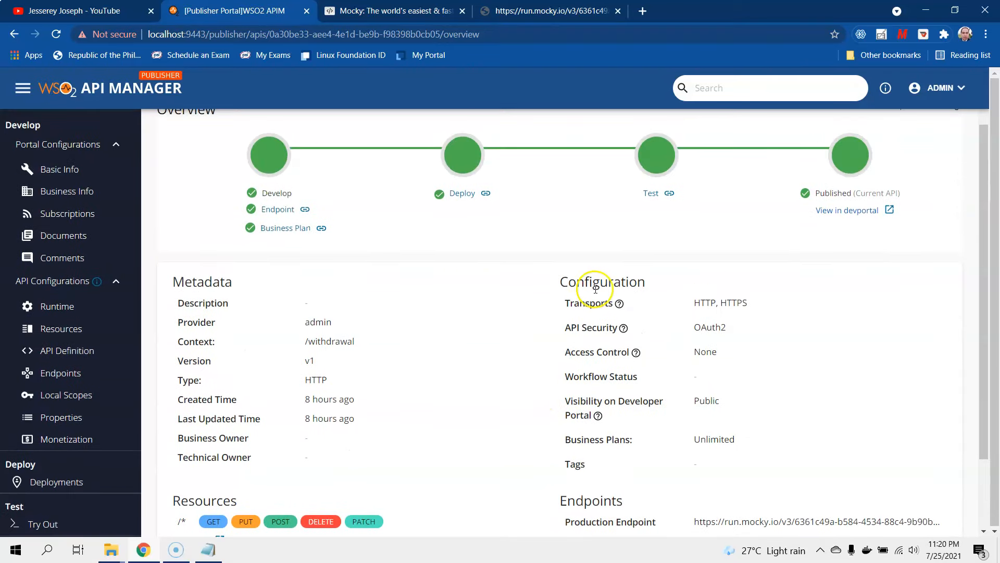
scroll(595, 289, "down", 1)
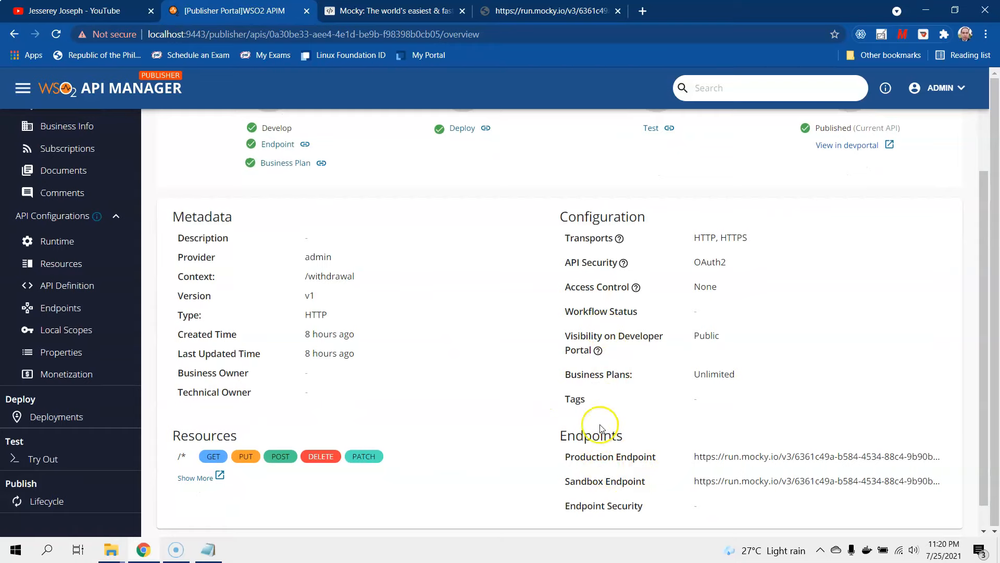
scroll(656, 442, "up", 1)
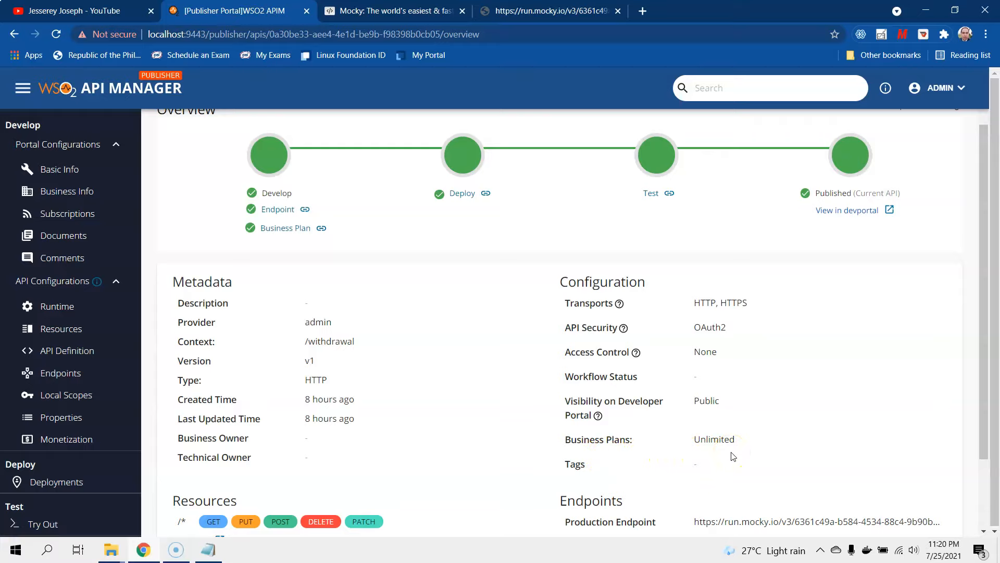
left_click(703, 439)
left_click_drag(733, 438, 686, 438)
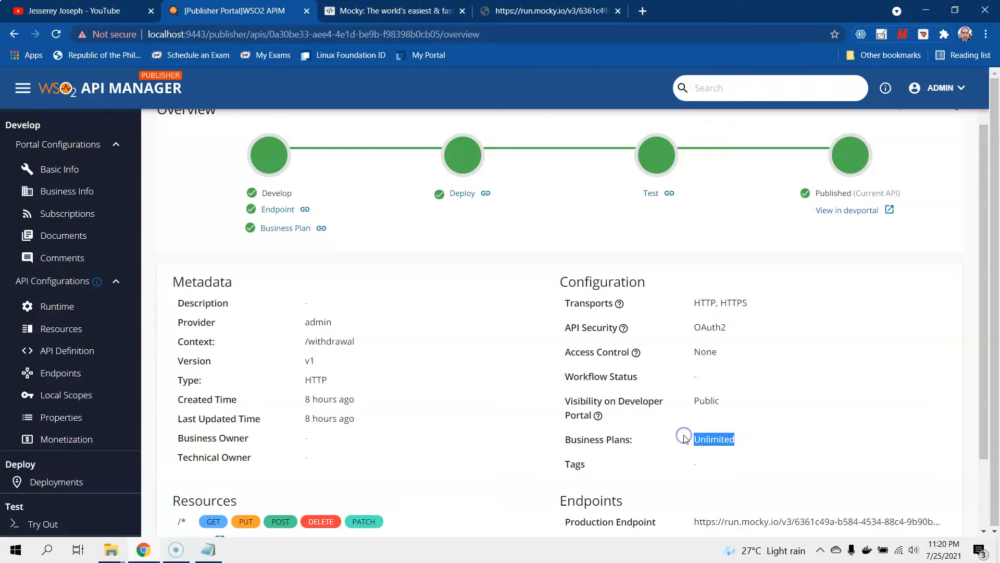
left_click(64, 214)
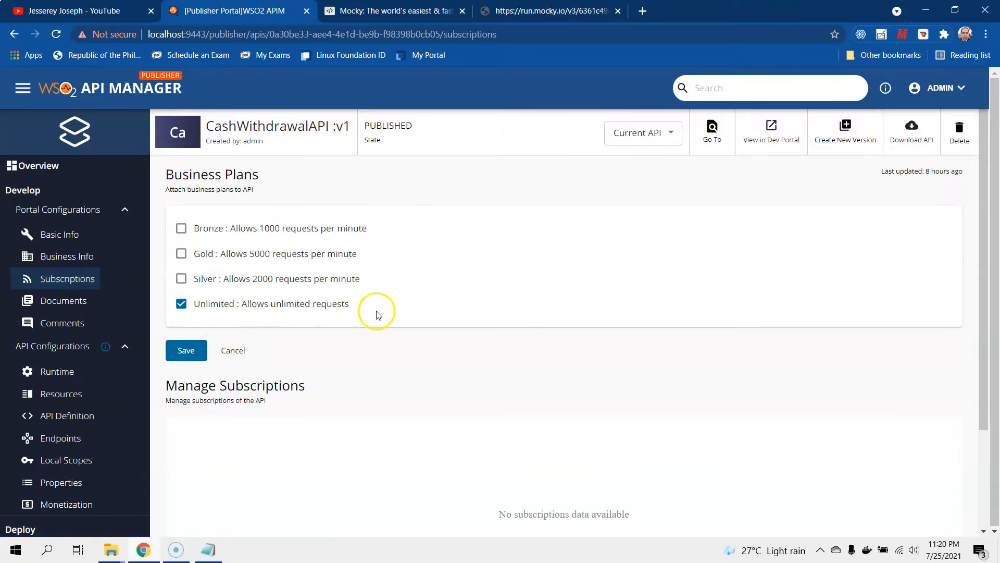
- Replace the Unlimited business plan with Bronze, Gold and Silver and save
left_click(181, 304)
left_click(181, 228)
left_click(181, 253)
left_click(181, 279)
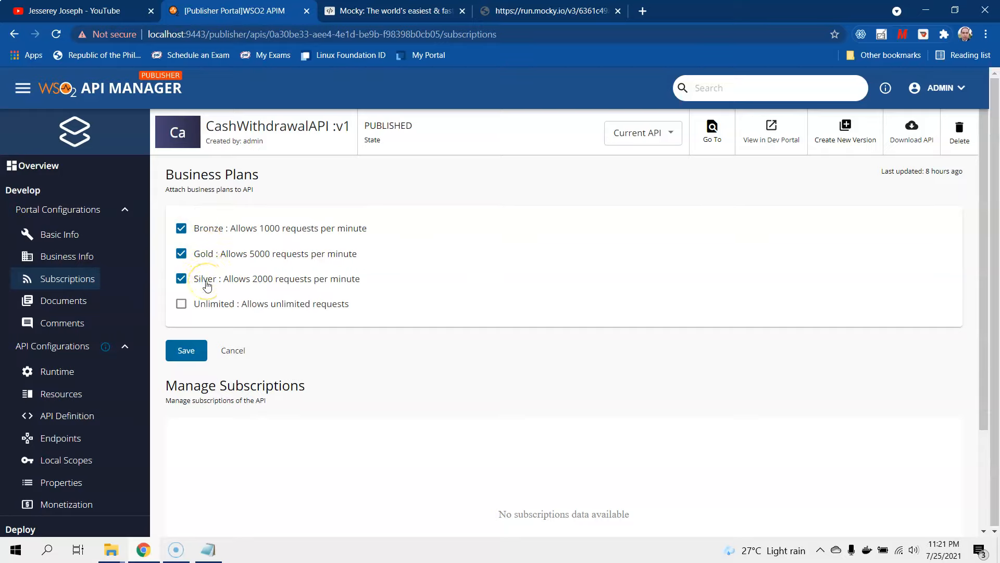
left_click(185, 352)
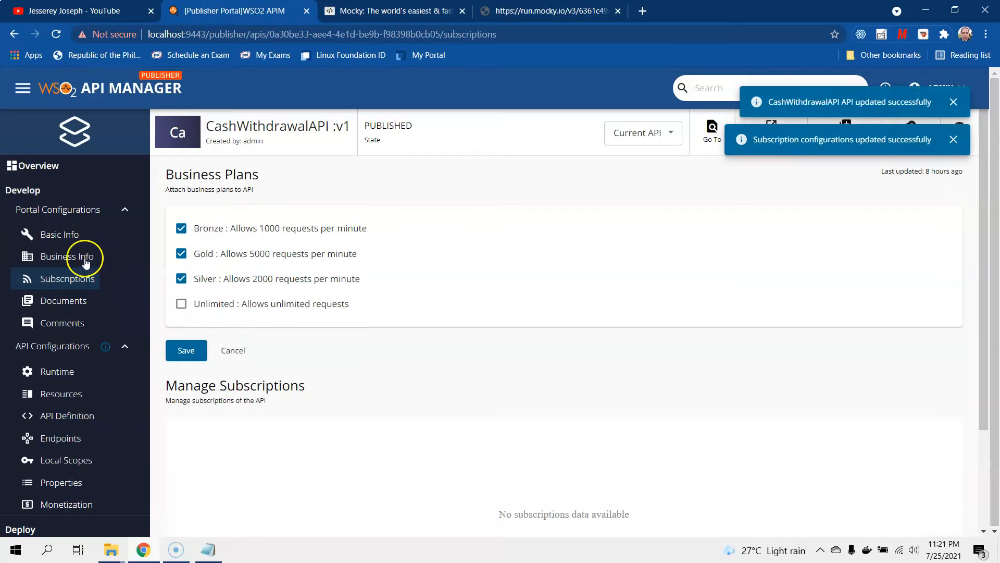
- Check Basic Info's Developer Portal Visibility, keeping it set to Public
left_click(61, 235)
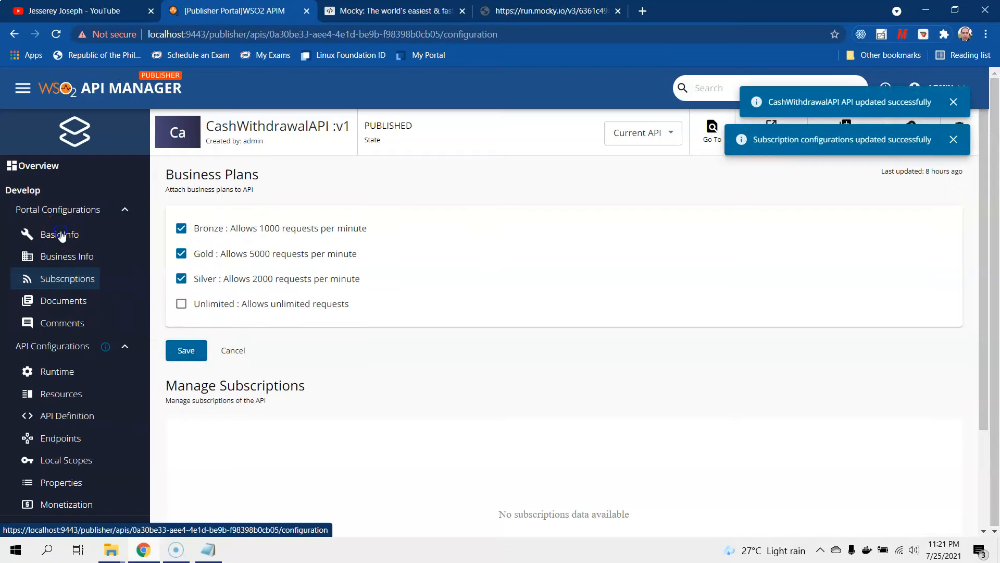
scroll(342, 353, "down", 2)
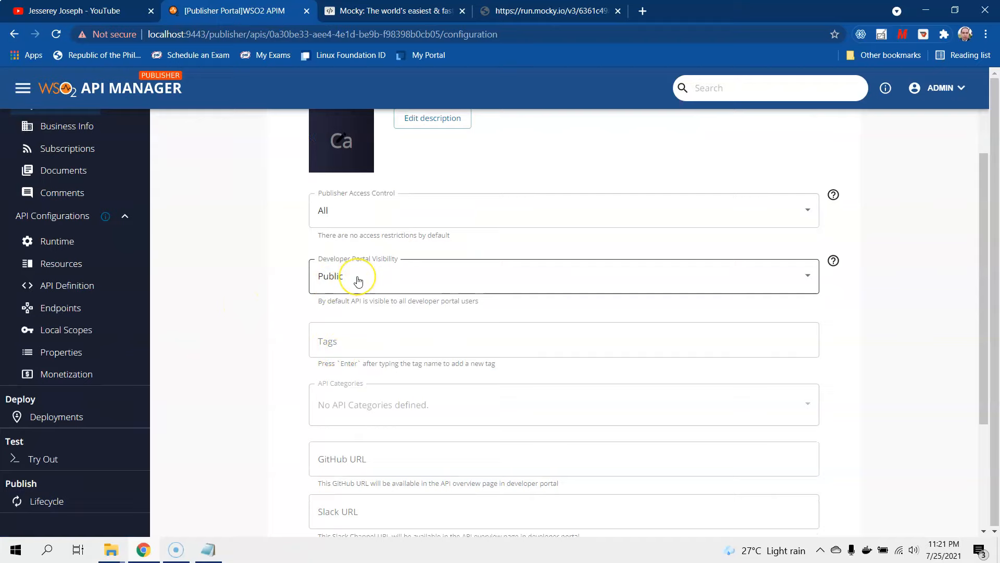
left_click(384, 280)
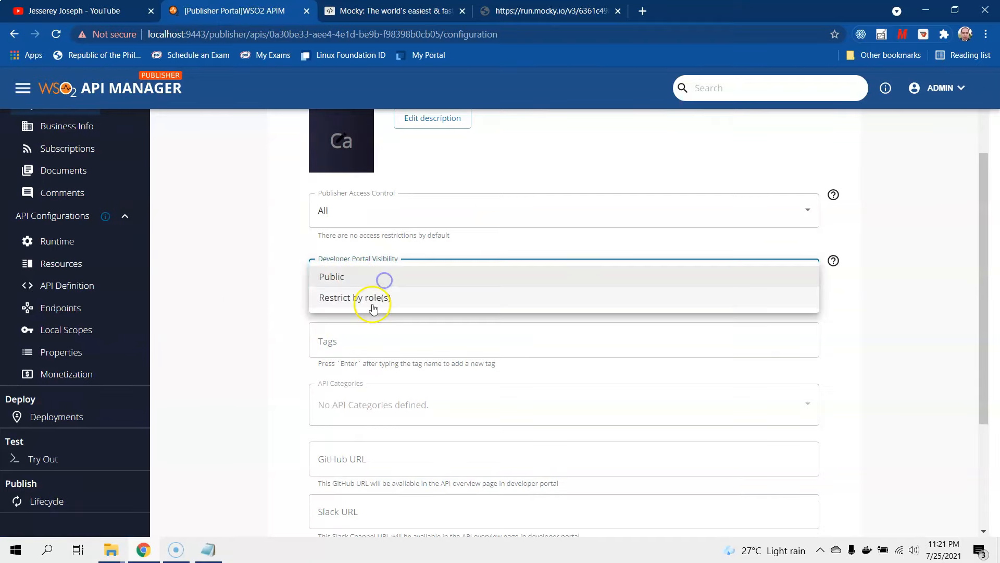
left_click(259, 347)
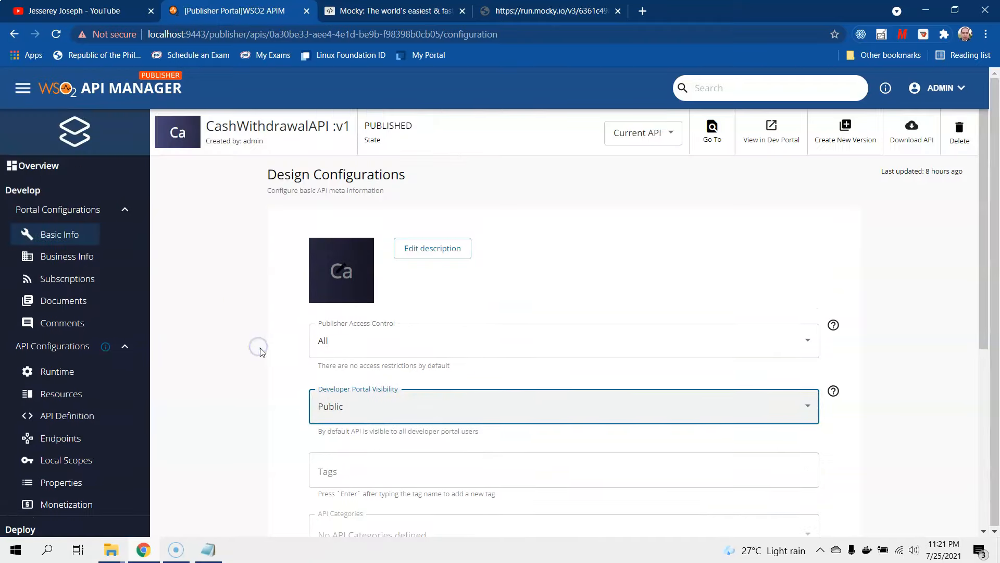
scroll(62, 426, "down", 1)
left_click(42, 311)
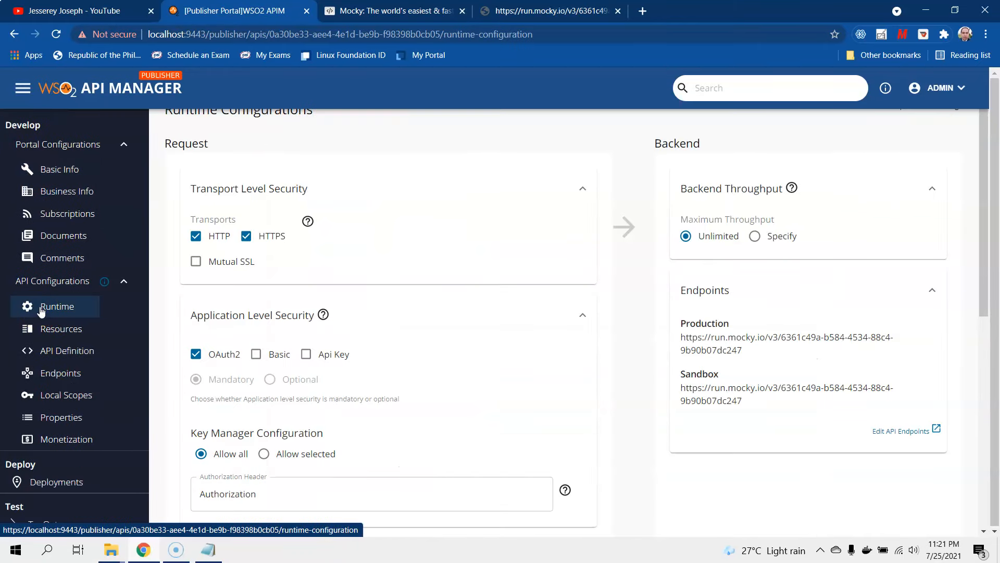
- Disable the HTTP transport, leaving HTTPS, and confirm the Mocky backend URL uses https
left_click(196, 235)
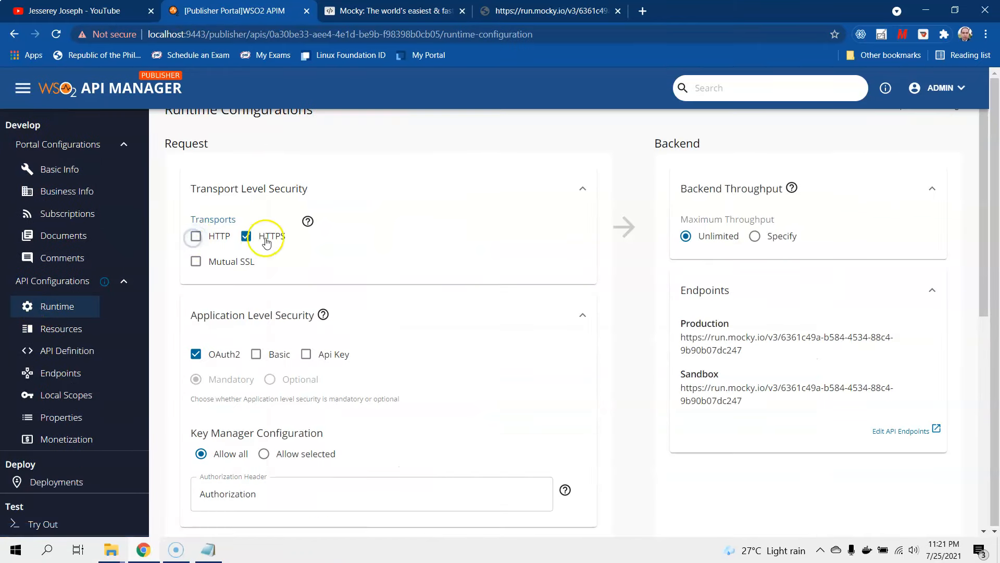
left_click(550, 10)
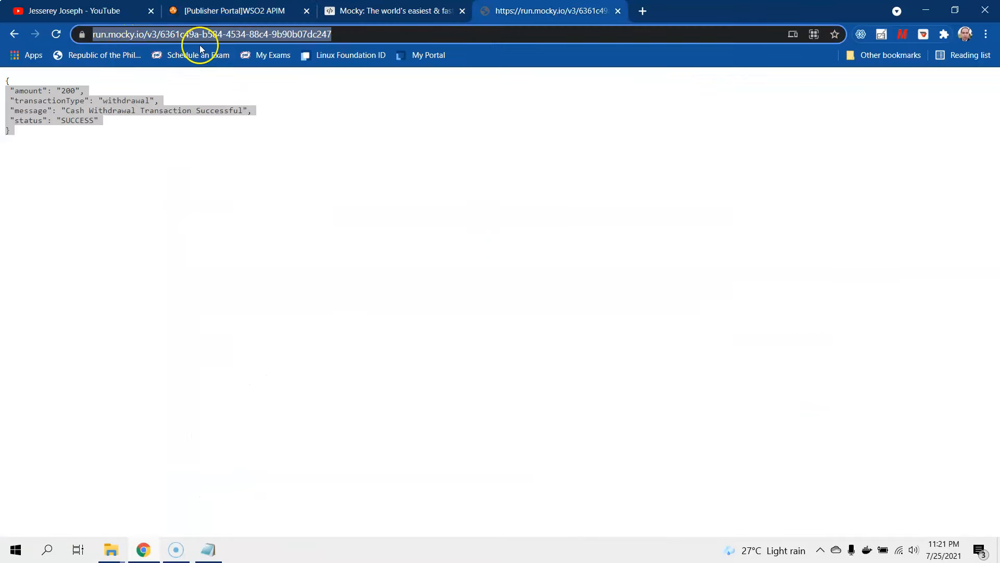
left_click(110, 35)
left_click_drag(112, 34, 82, 35)
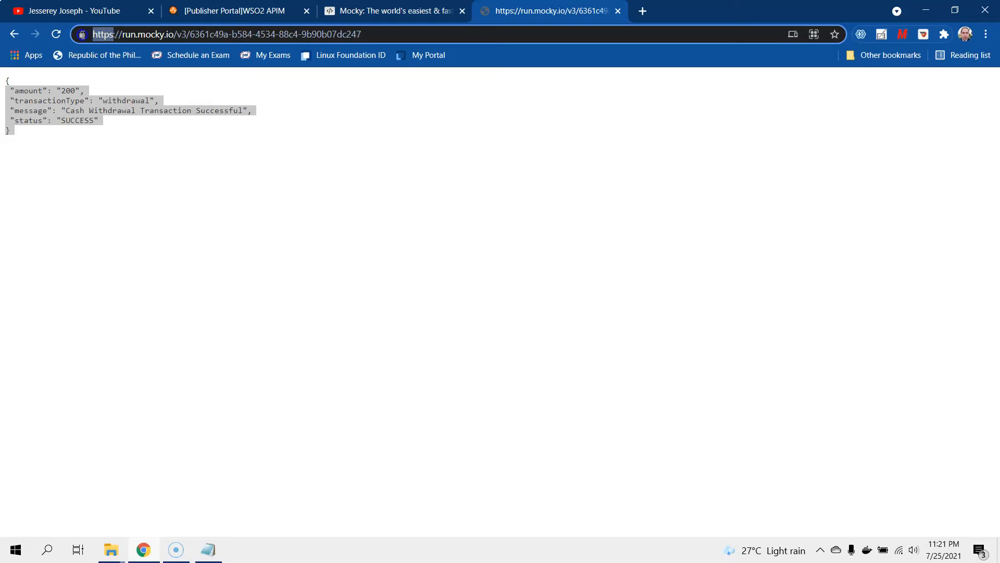
left_click(224, 10)
- Save the HTTPS-only runtime configuration
scroll(393, 384, "down", 3)
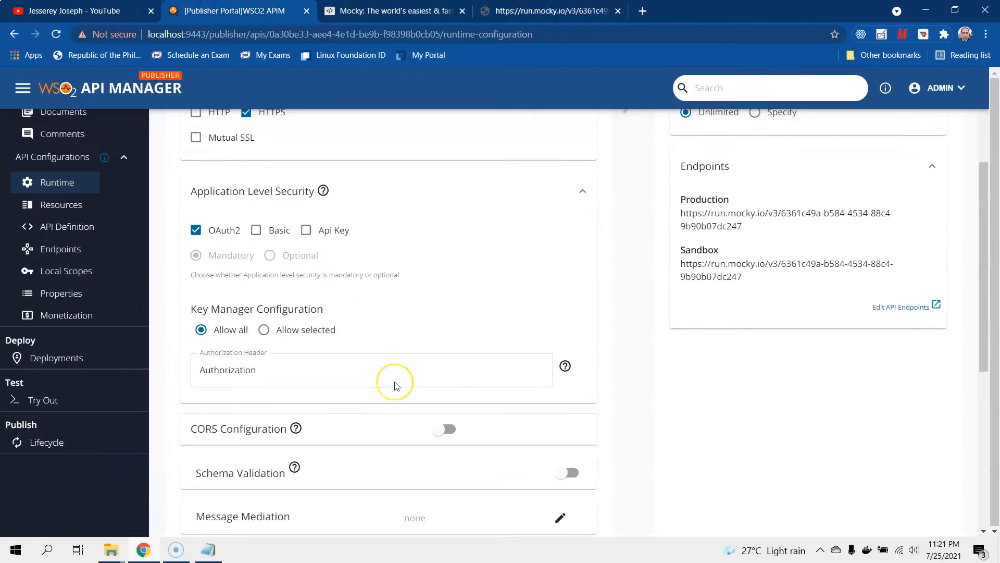
scroll(394, 385, "down", 3)
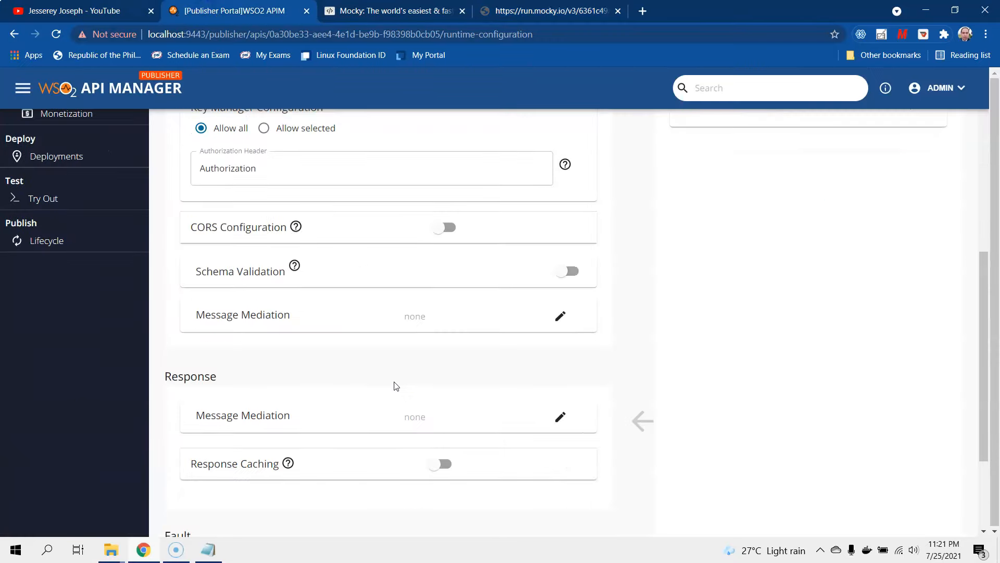
scroll(394, 385, "up", 2)
scroll(394, 386, "down", 3)
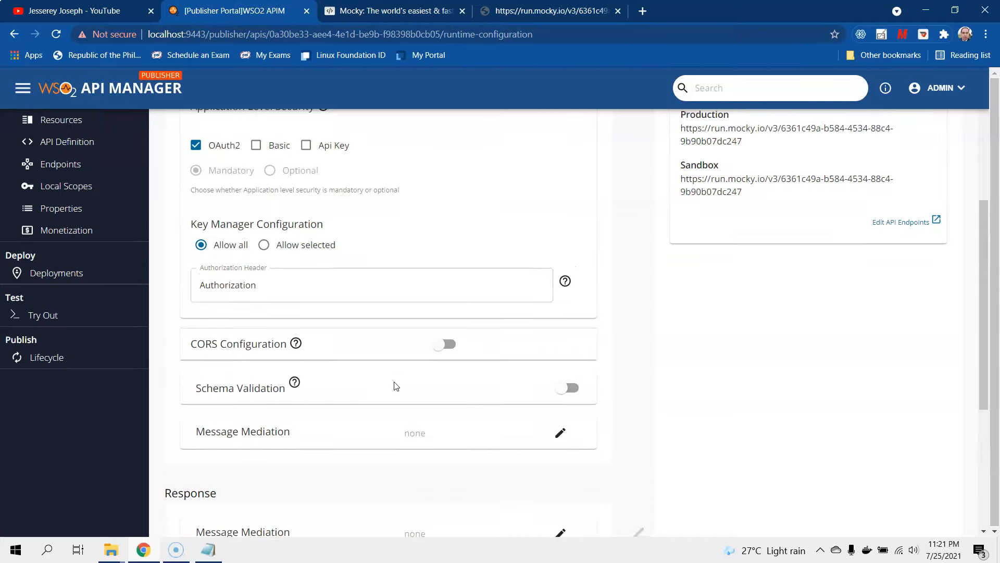
scroll(394, 386, "down", 2)
left_click(262, 494)
left_click(501, 369)
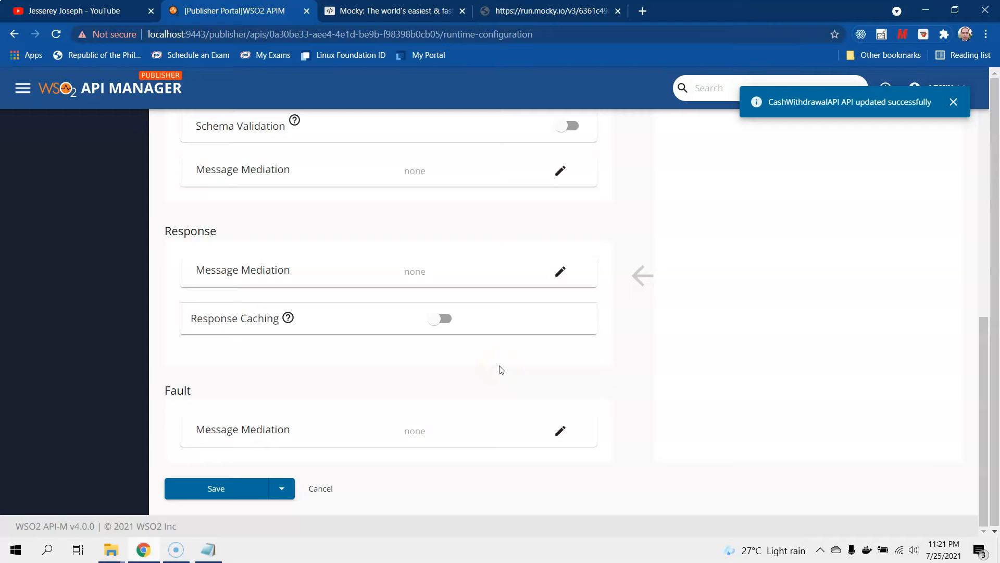
scroll(500, 368, "up", 6)
left_click(66, 244)
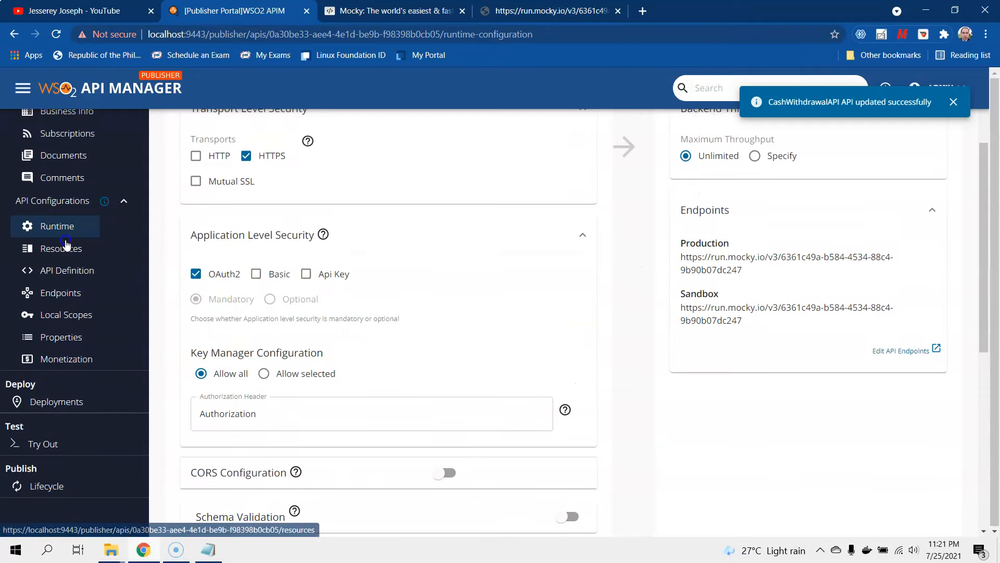
- Mark the patch, delete, post and put /* operations for deletion
scroll(585, 415, "up", 1)
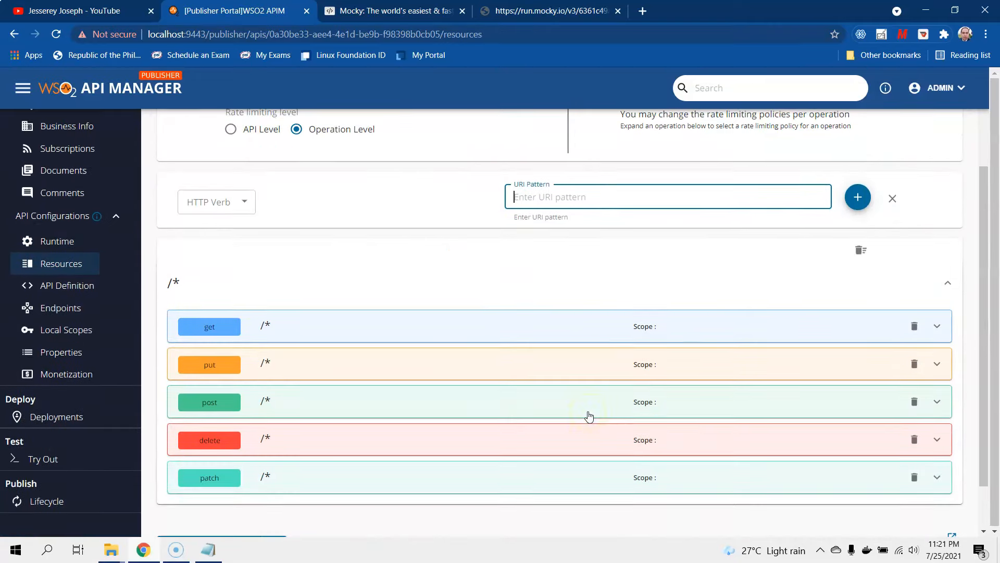
scroll(589, 415, "up", 2)
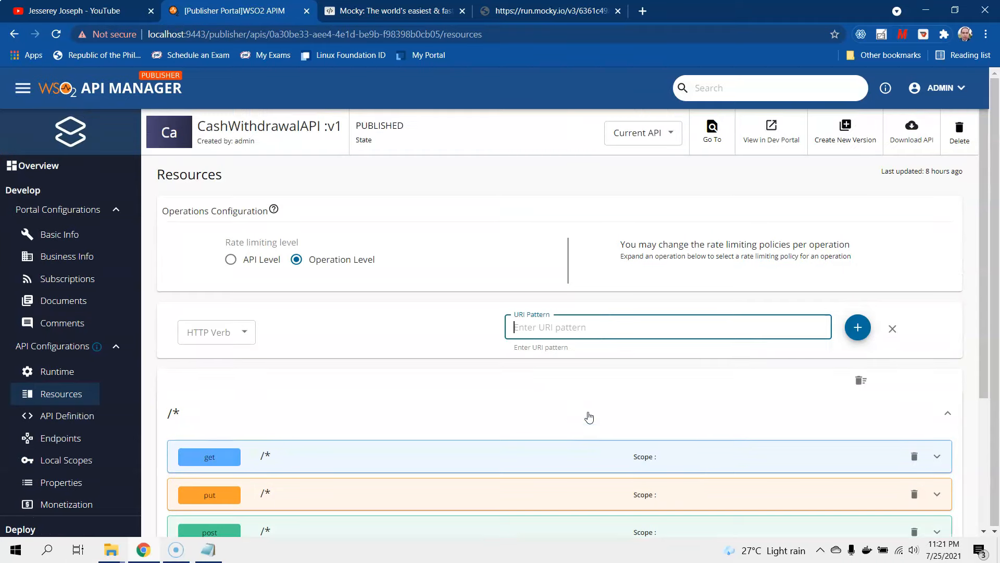
scroll(589, 417, "down", 1)
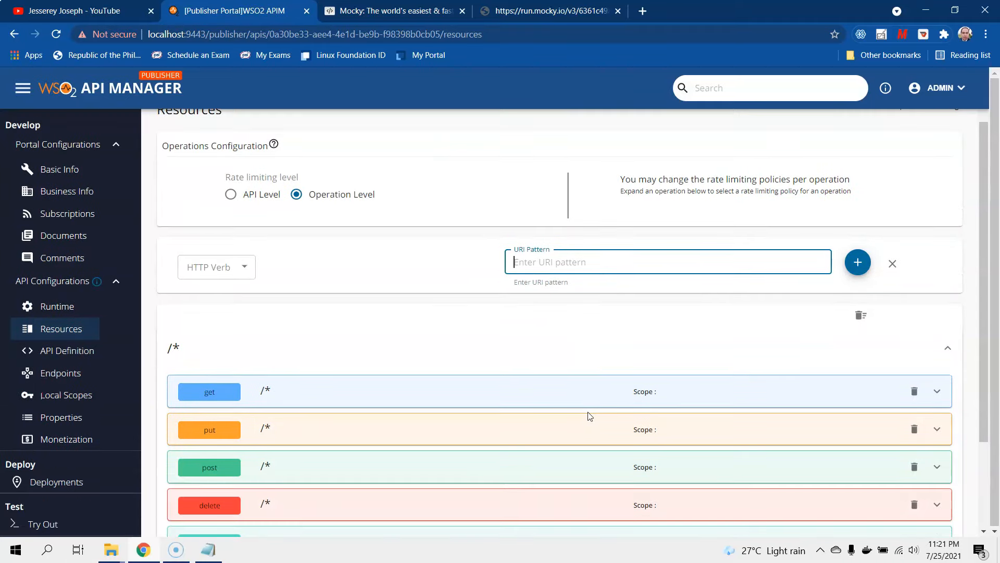
scroll(589, 416, "down", 1)
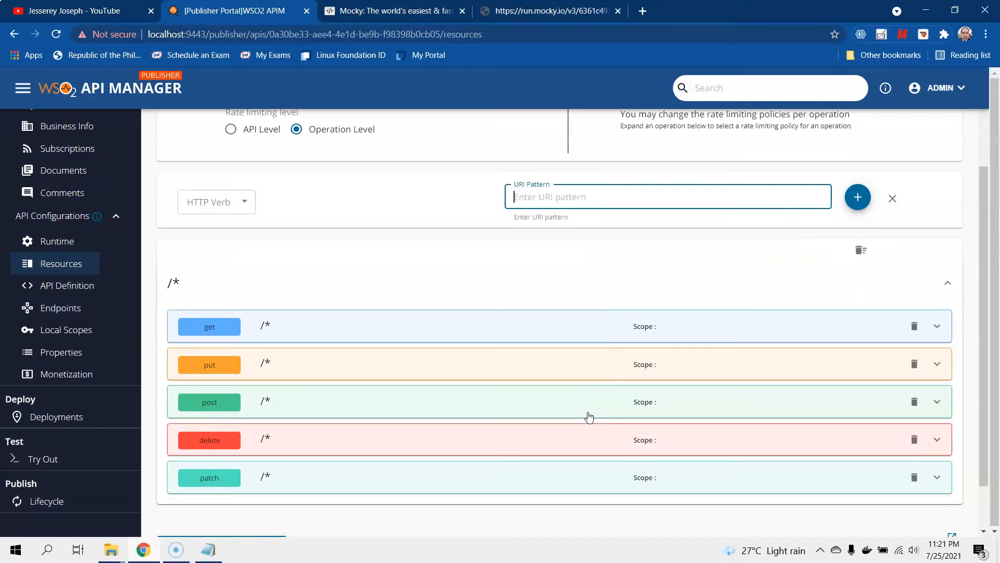
left_click(916, 480)
left_click(915, 440)
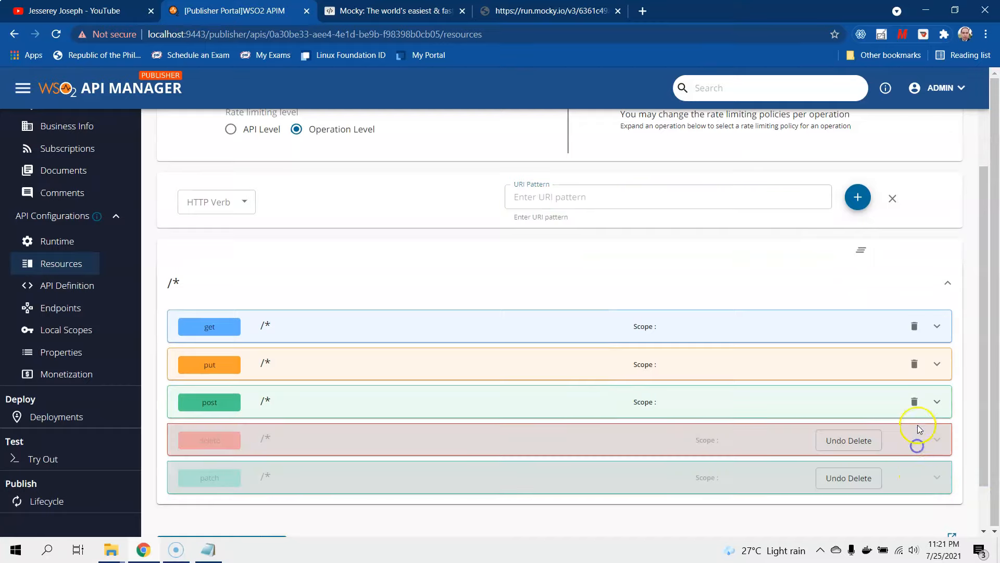
left_click(915, 401)
left_click(915, 363)
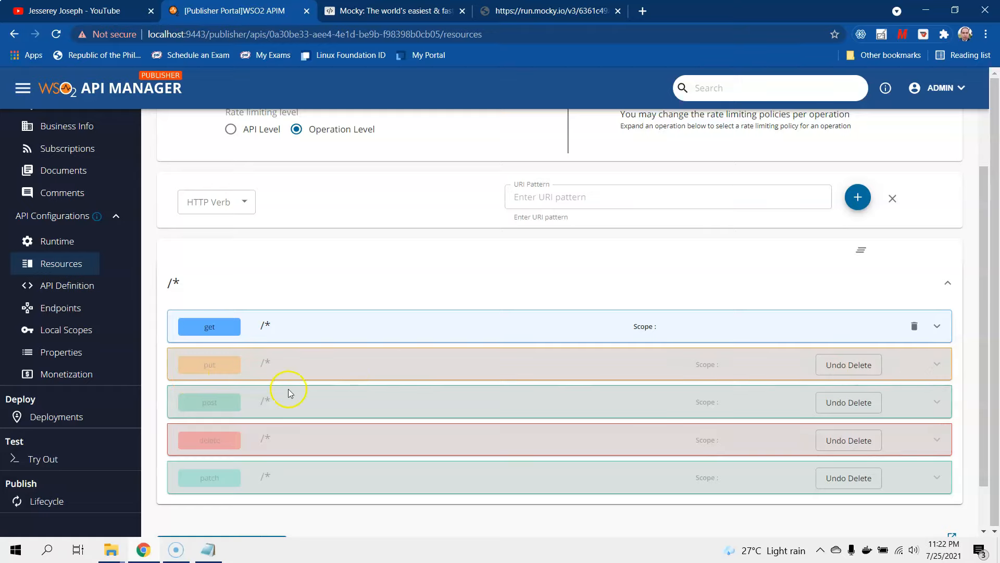
- Review the Resources page, where only GET /* remains active
scroll(287, 388, "up", 3)
scroll(290, 392, "down", 1)
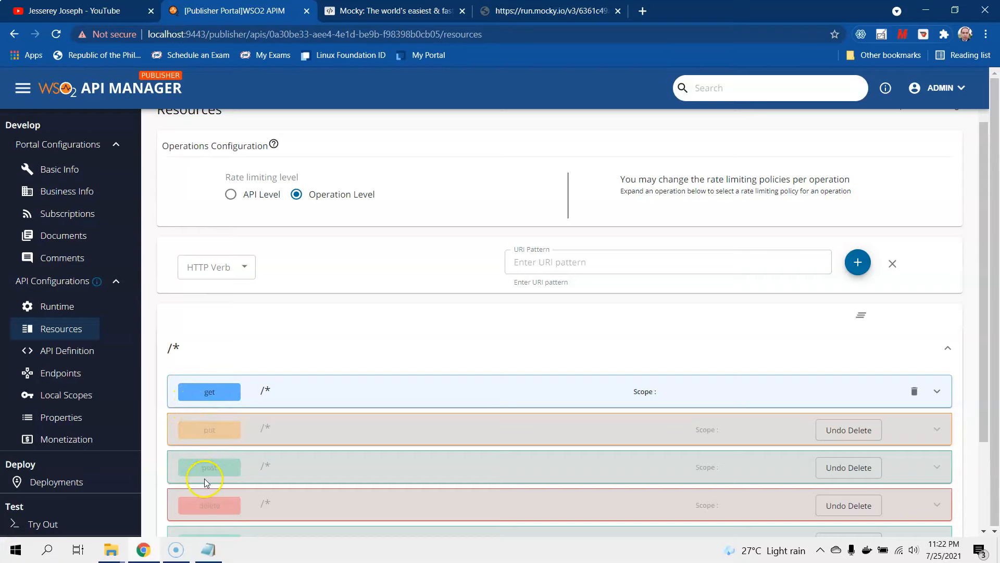
scroll(204, 478, "down", 2)
scroll(196, 438, "up", 3)
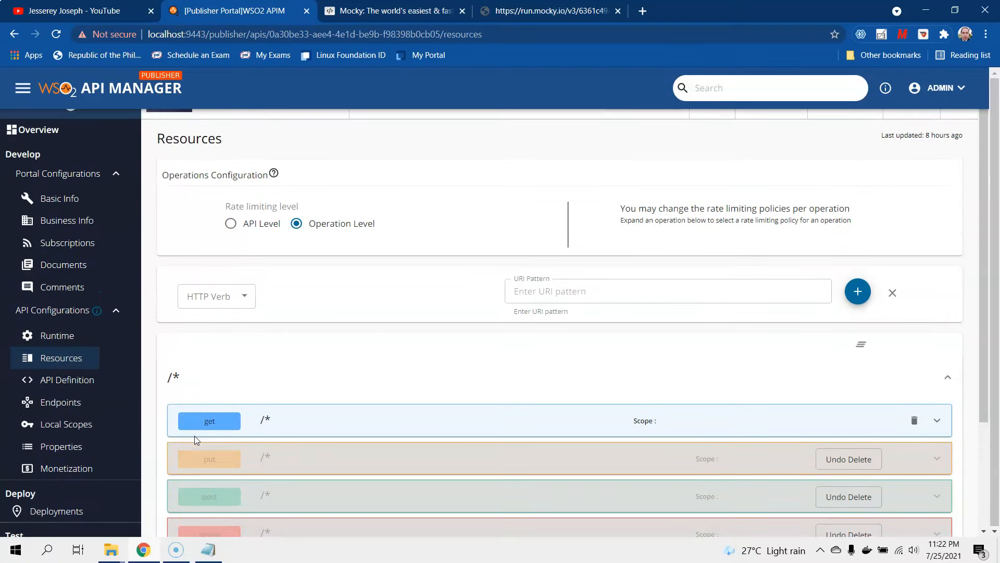
scroll(195, 435, "up", 1)
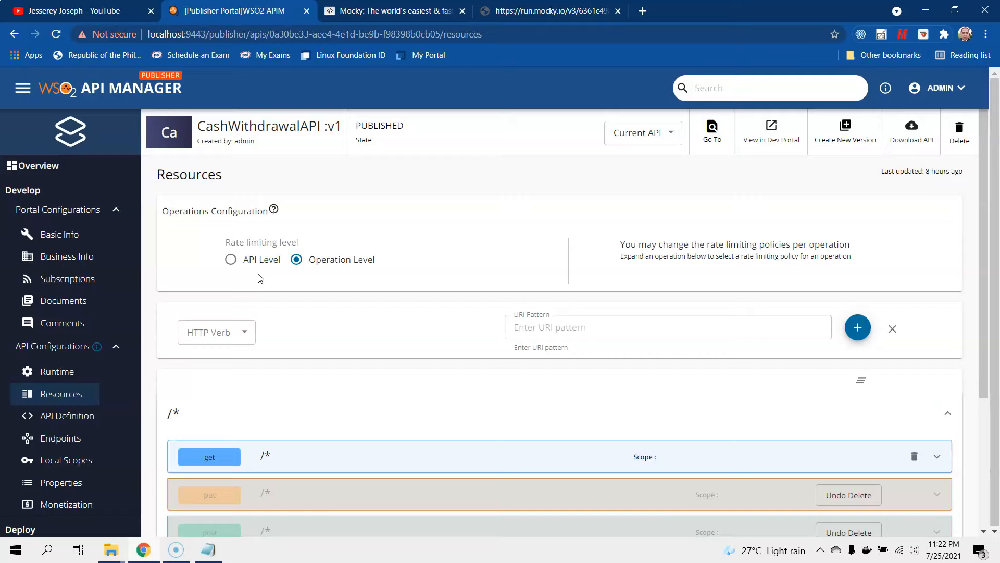
scroll(257, 278, "down", 2)
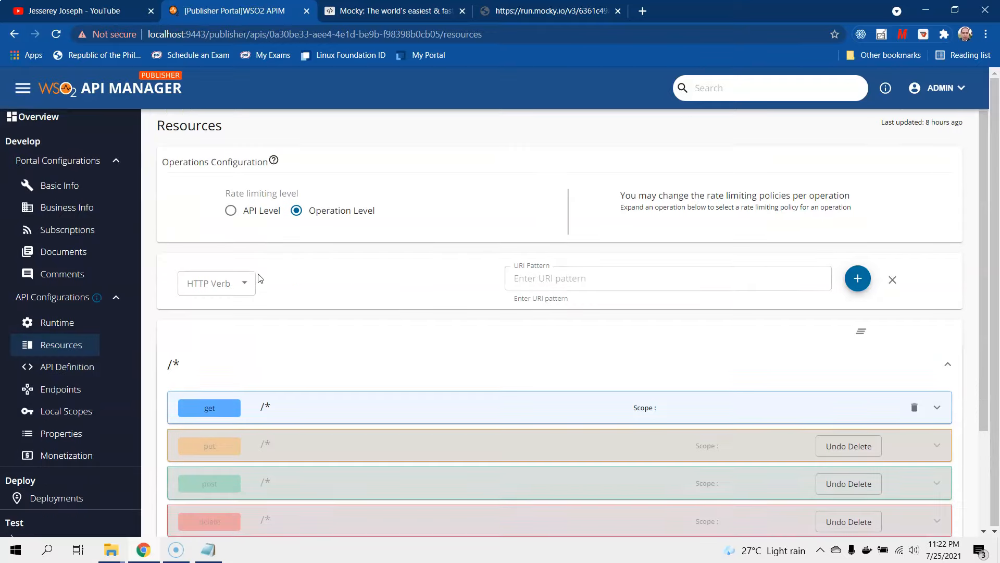
scroll(246, 271, "up", 2)
left_click(240, 282)
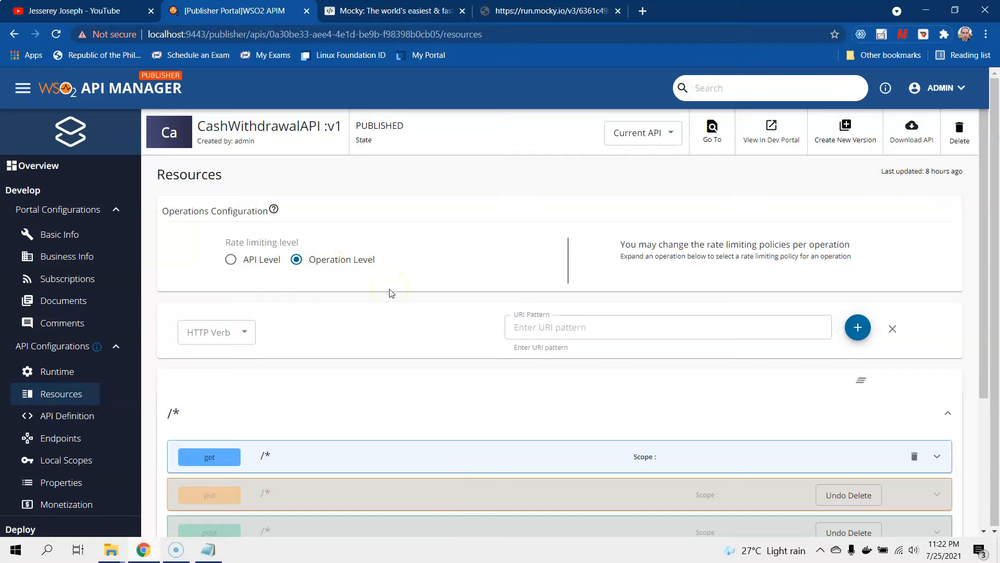
left_click(319, 218)
scroll(333, 328, "down", 3)
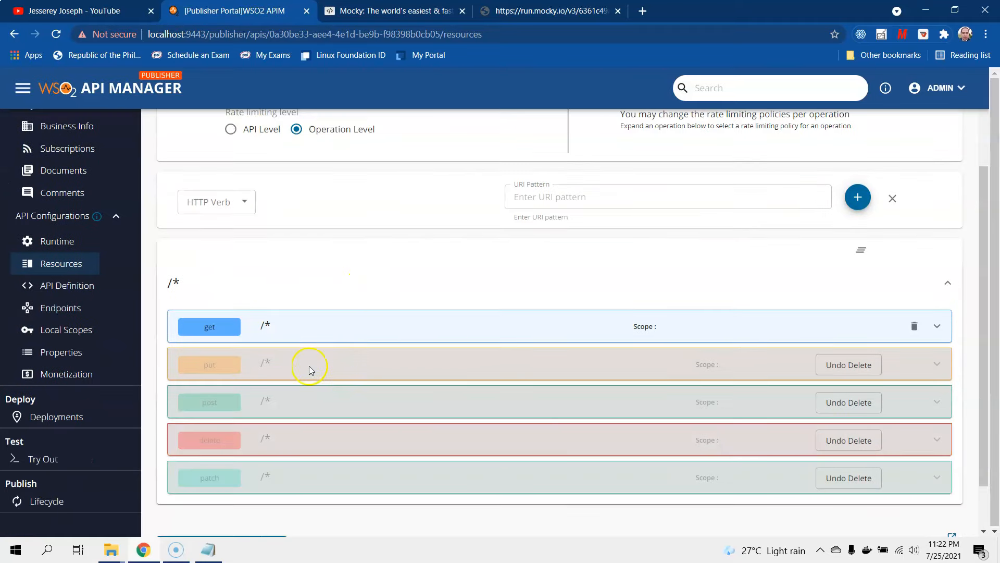
scroll(364, 265, "up", 1)
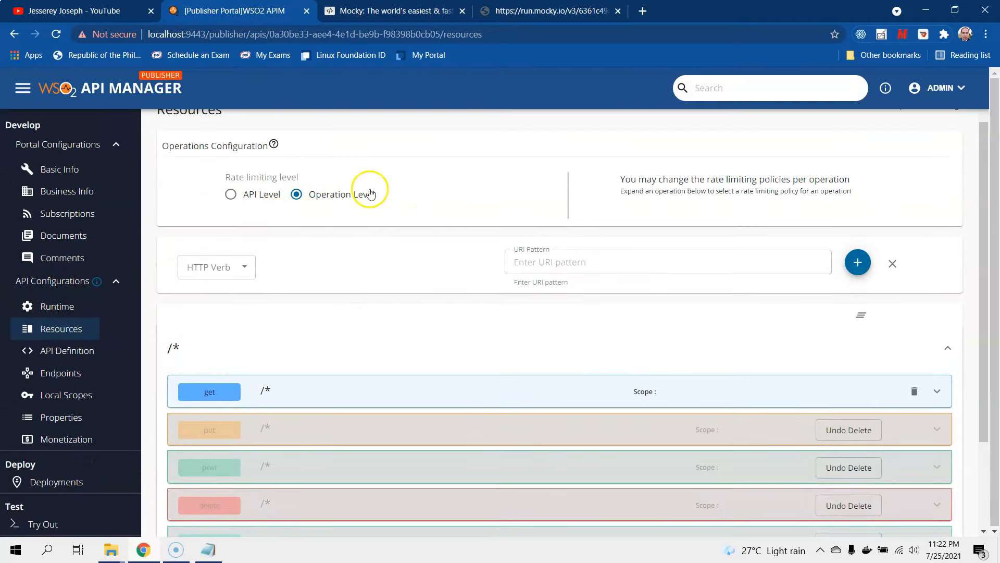
- Set the GET /* operation's rate limiting policy to 10KPerMin
left_click(357, 388)
scroll(358, 388, "down", 2)
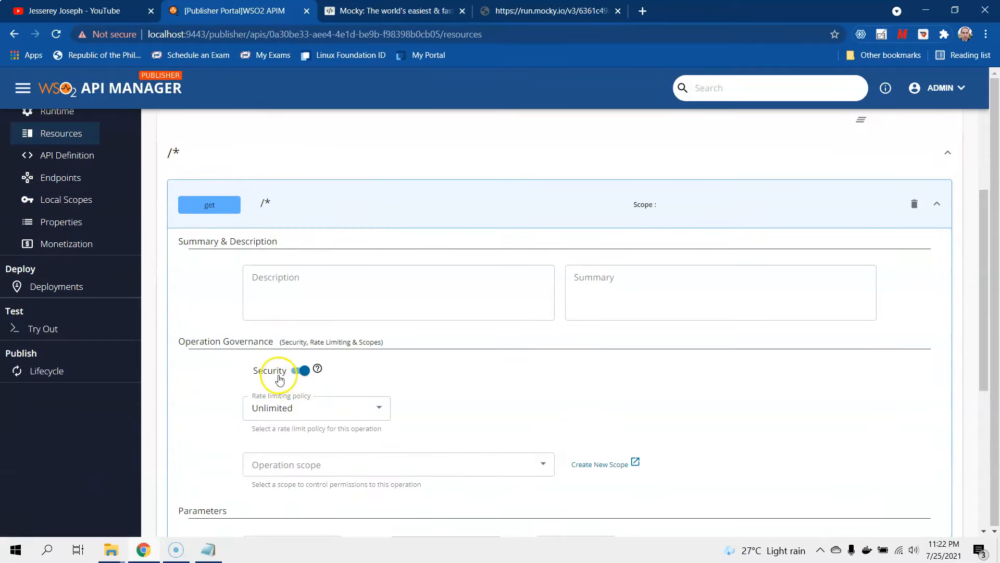
left_click(301, 410)
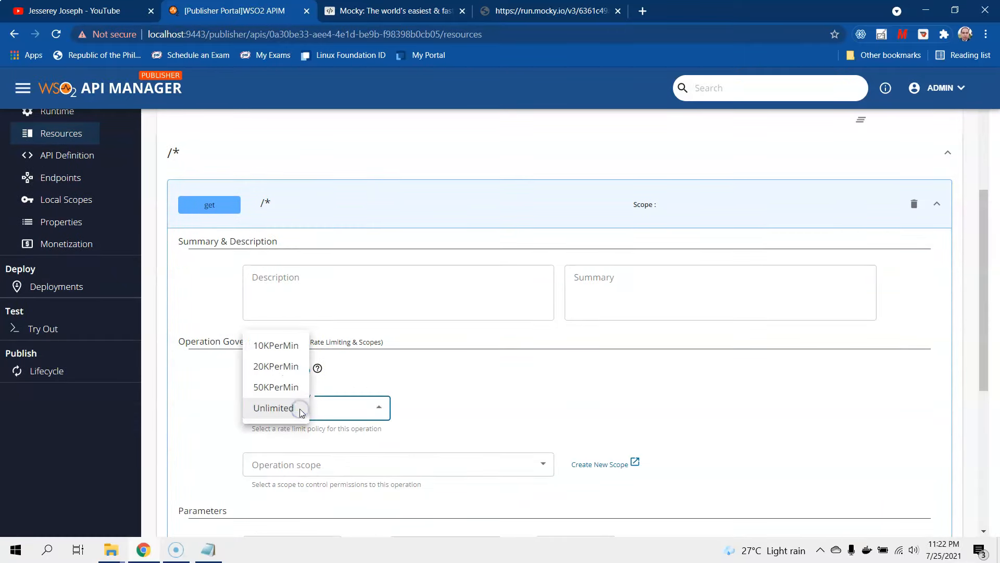
left_click(267, 350)
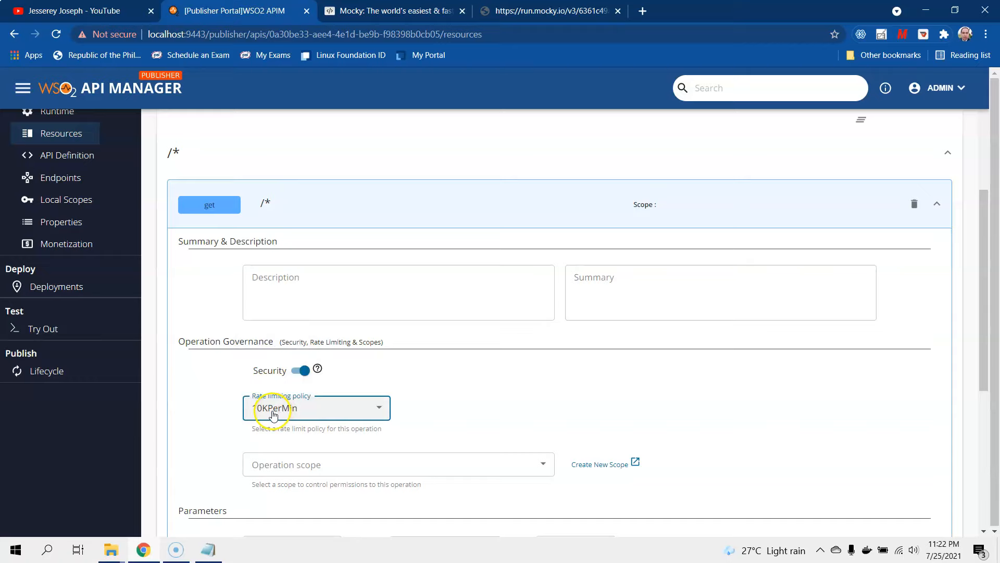
scroll(265, 403, "up", 2)
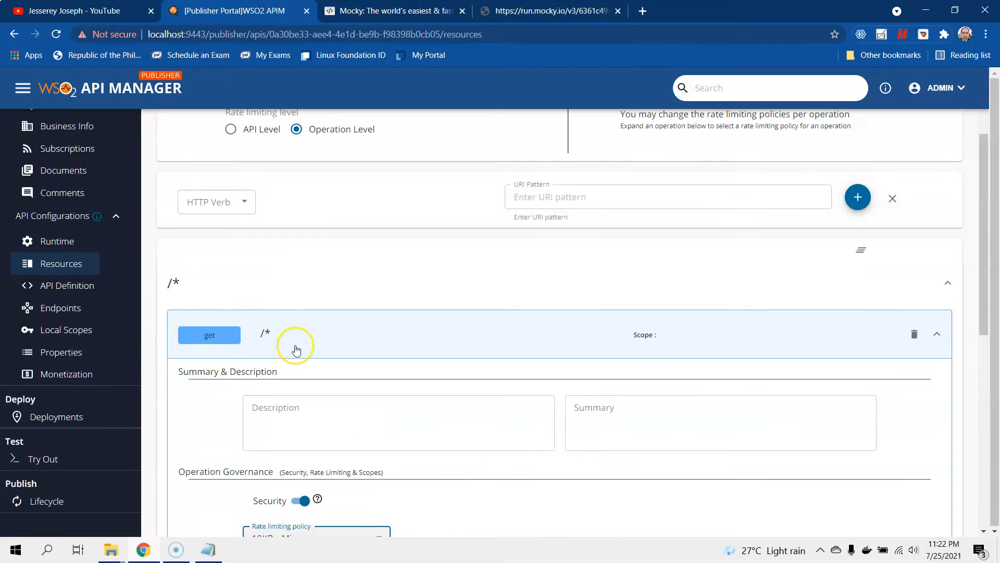
scroll(292, 350, "down", 2)
scroll(252, 432, "up", 3)
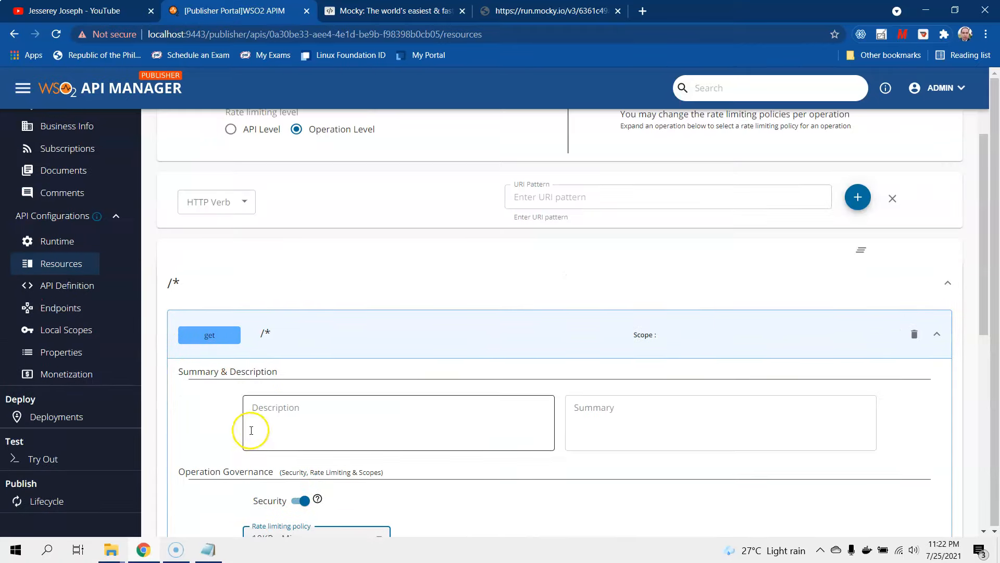
scroll(78, 234, "up", 1)
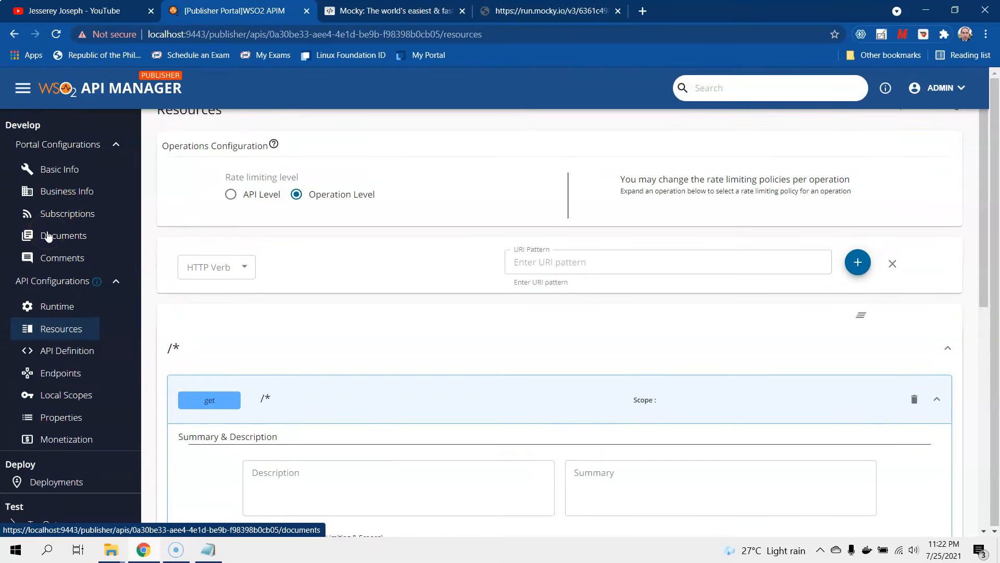
- Save the resources, removing the deleted operations
left_click(58, 229)
left_click(487, 307)
scroll(487, 306, "down", 8)
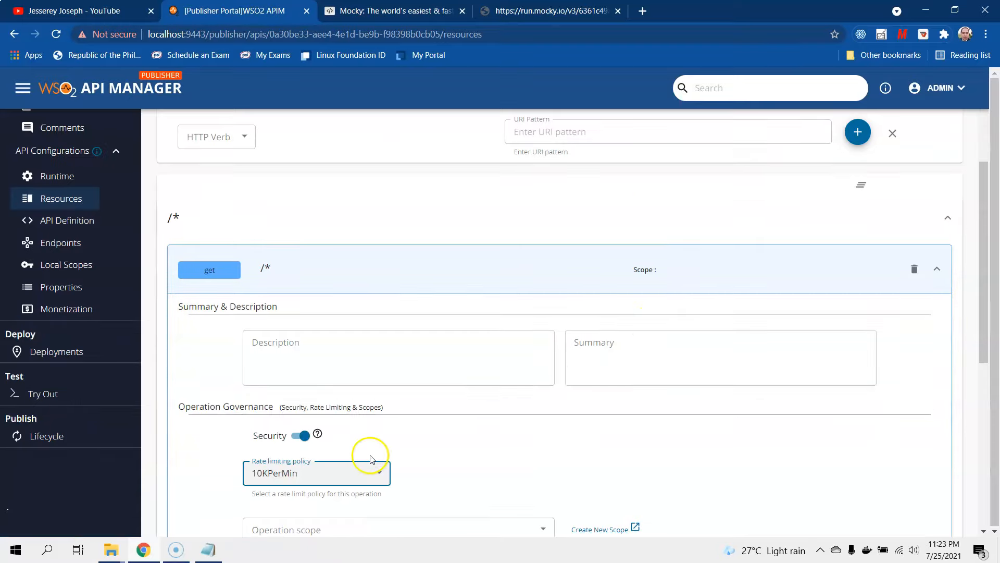
scroll(392, 449, "down", 2)
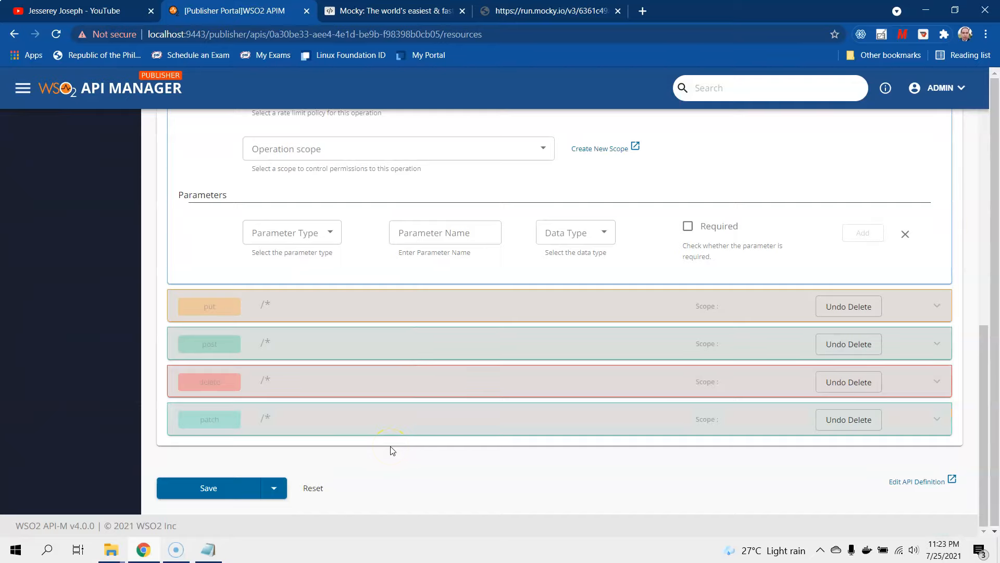
left_click(203, 490)
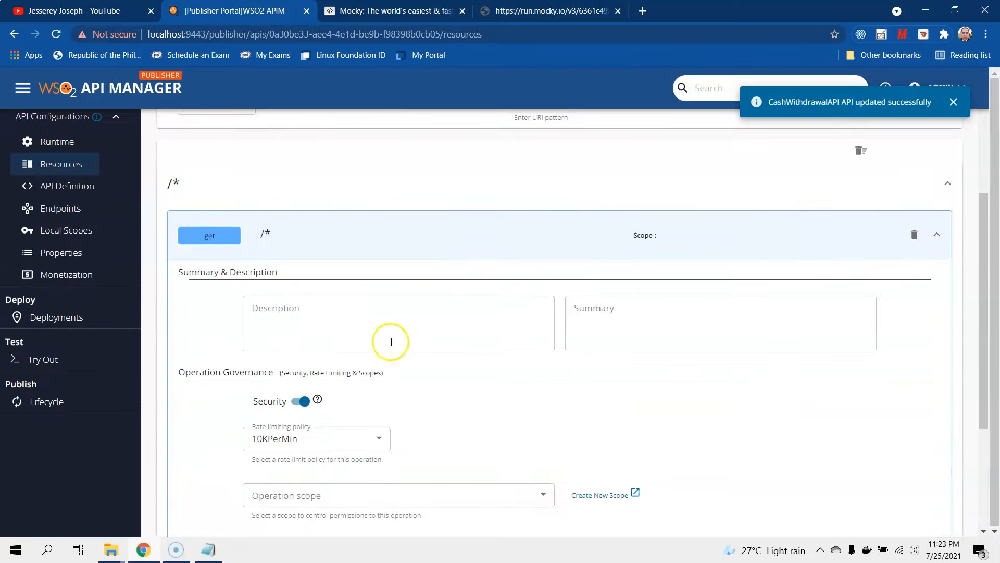
- Deploy a new revision (Revision 2) of CashWithdrawalAPI to the Default gateway
left_click(66, 364)
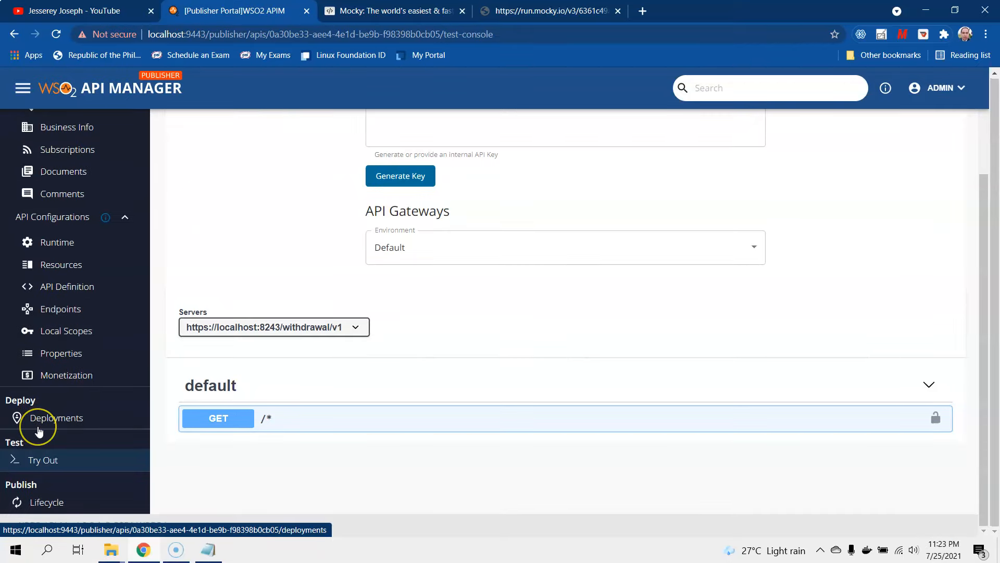
scroll(391, 398, "up", 3)
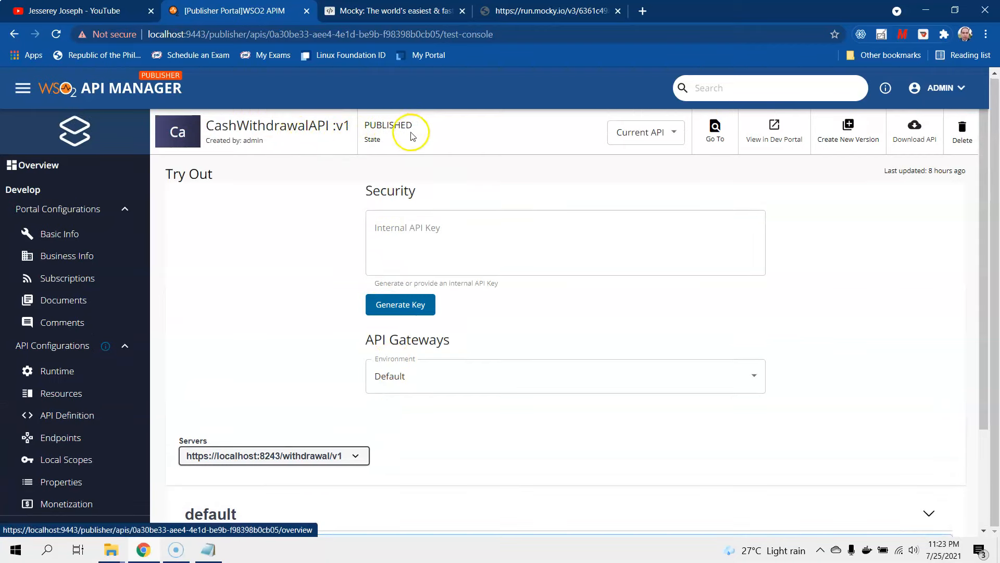
scroll(548, 299, "down", 3)
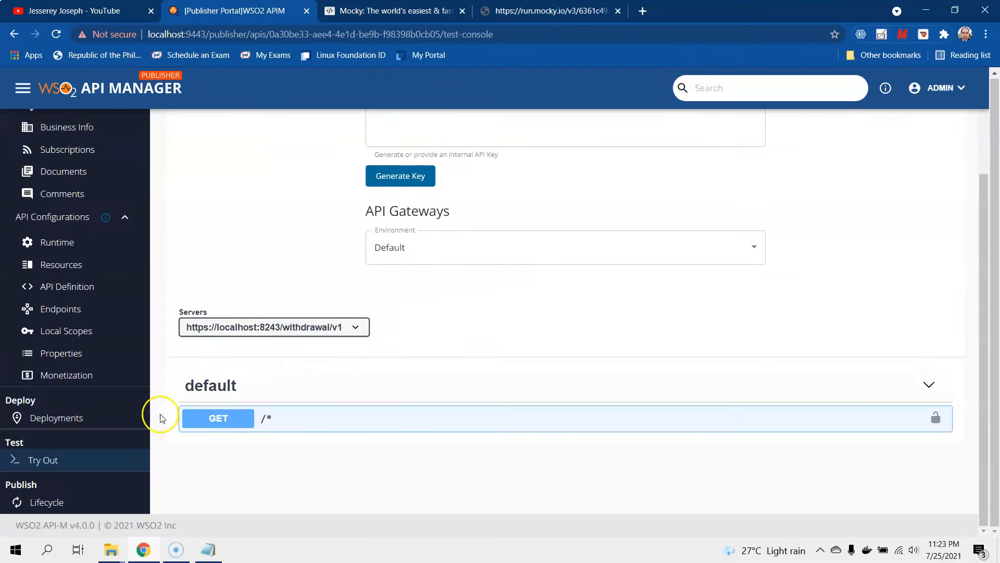
left_click(94, 428)
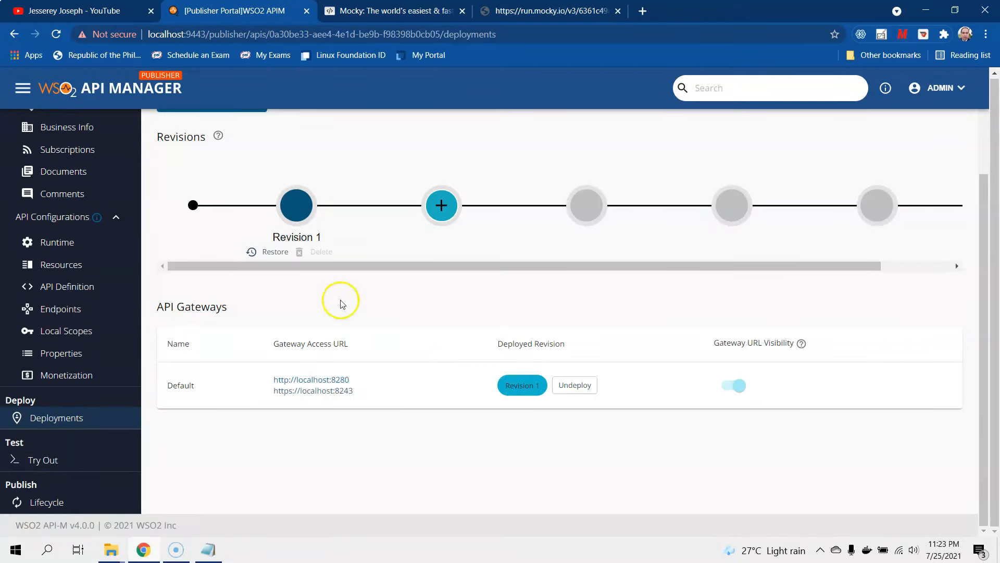
scroll(335, 299, "up", 3)
left_click(231, 234)
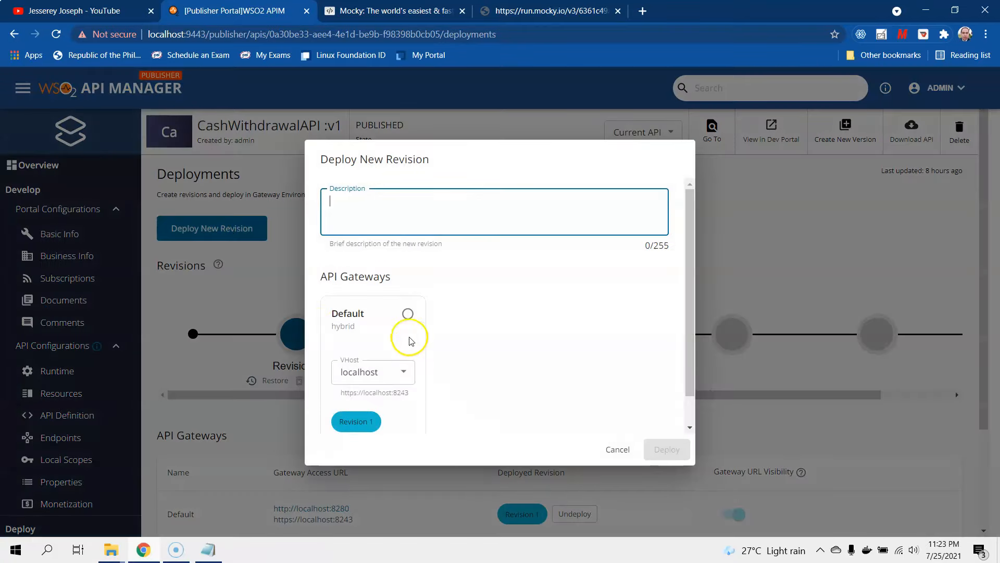
left_click(407, 314)
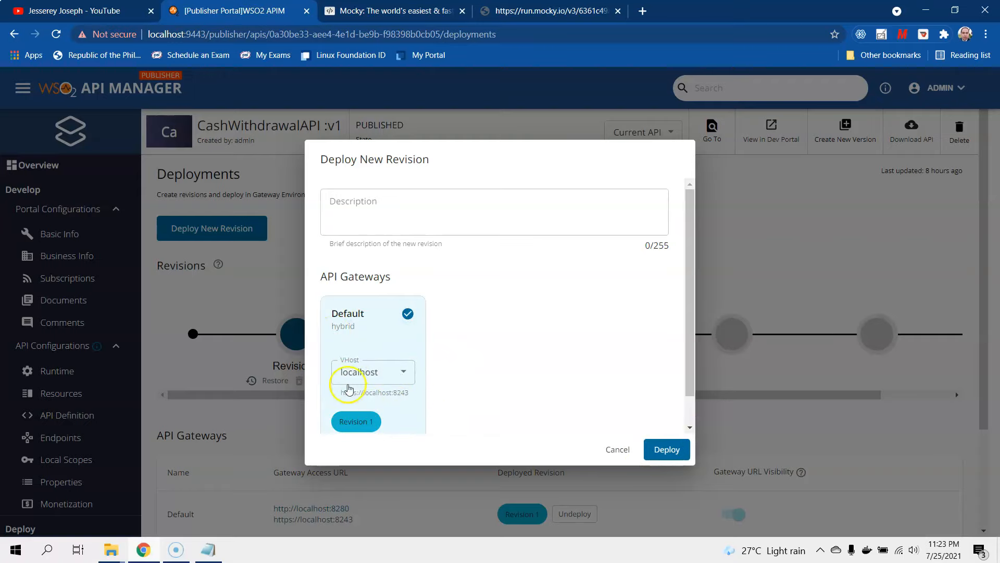
left_click(668, 451)
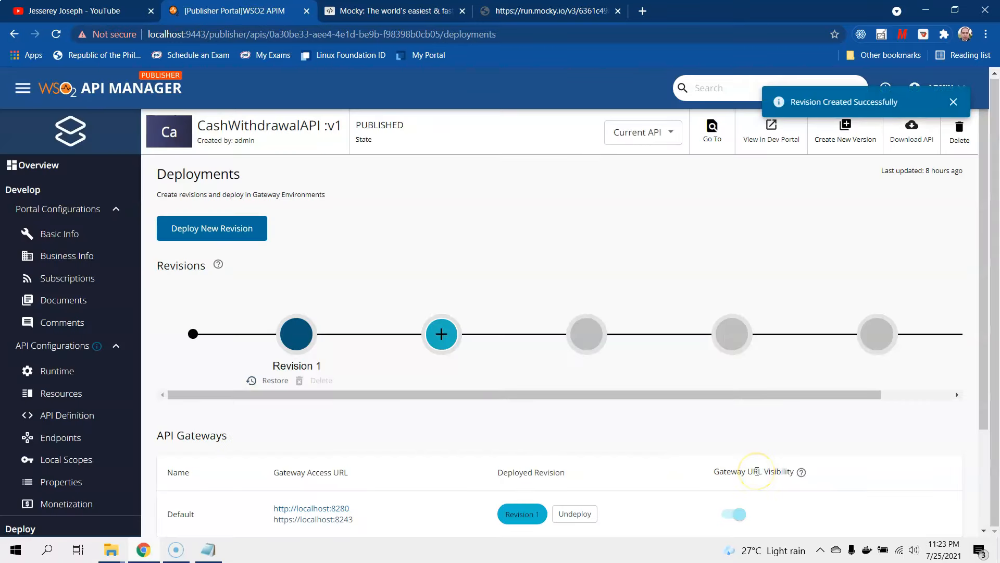
scroll(757, 471, "down", 1)
scroll(757, 471, "up", 1)
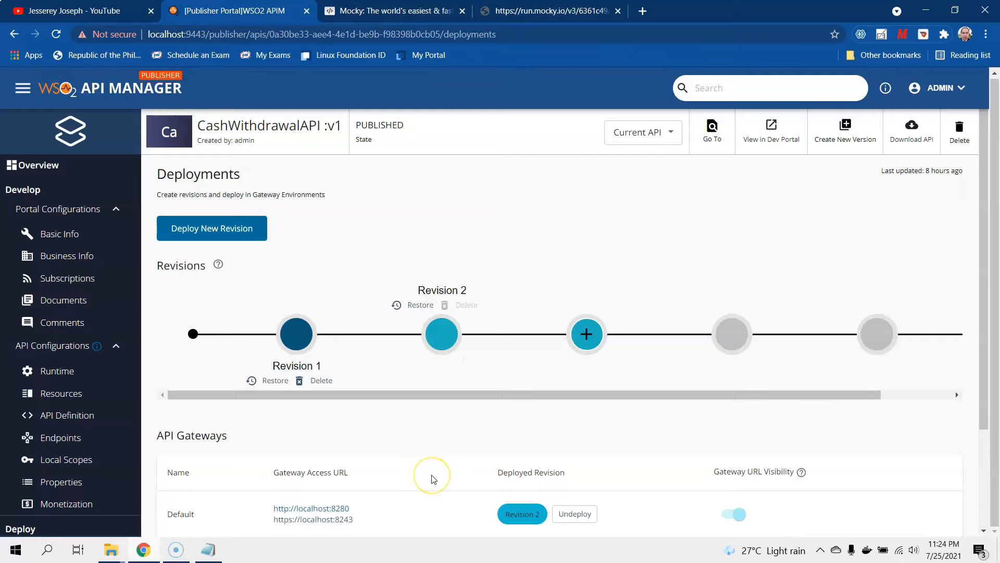
scroll(432, 478, "down", 3)
- Return to the Try Out console and generate an internal API key for testing
left_click(74, 462)
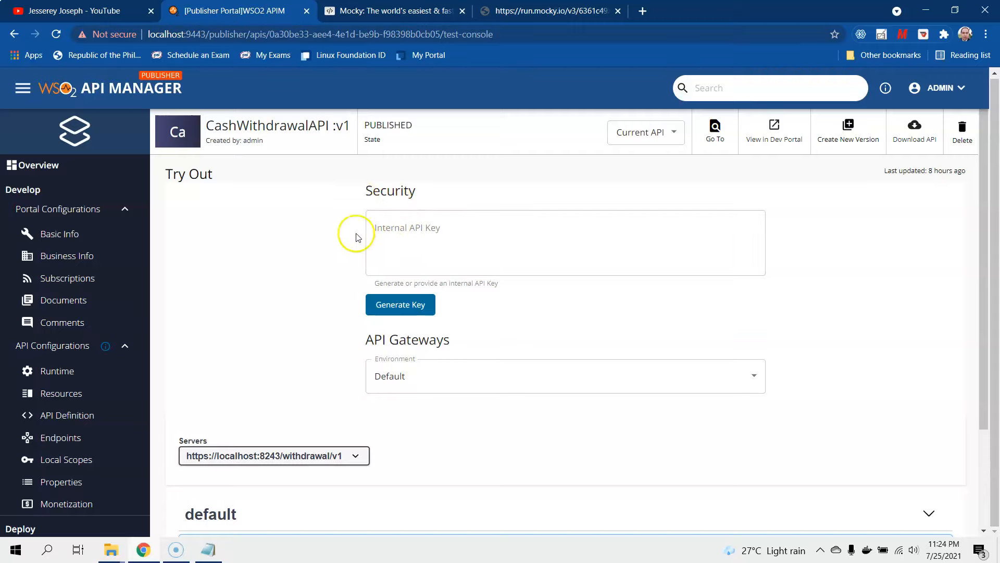
left_click(419, 302)
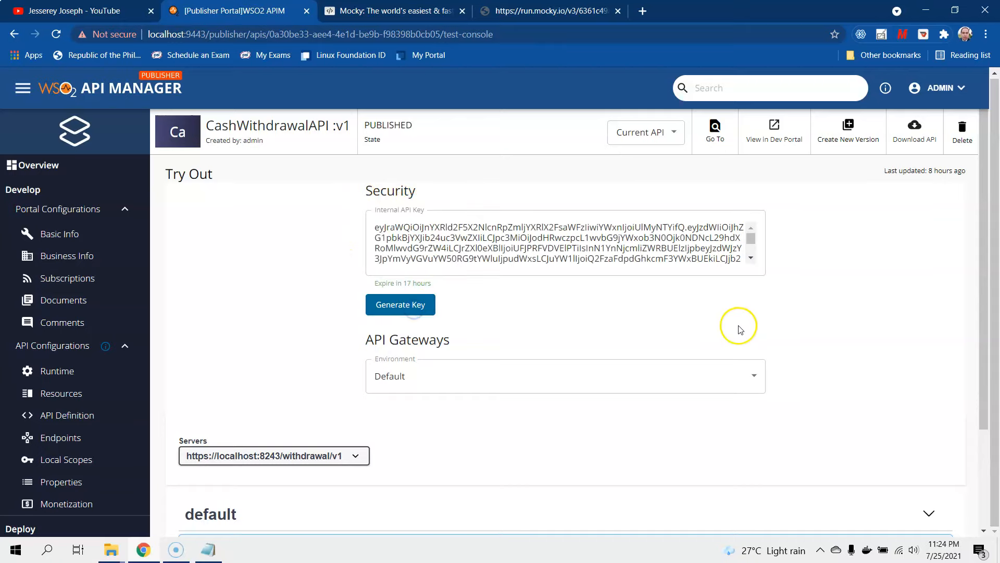
scroll(736, 327, "down", 2)
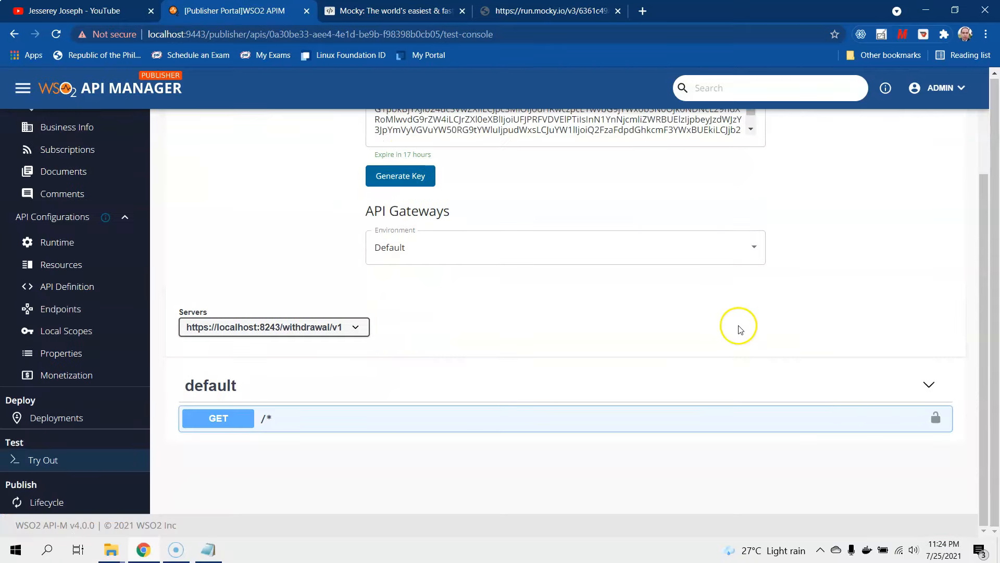
- Run a GET /* test request and check the 200 response with SUCCESS in the withdrawal JSON
left_click(723, 419)
scroll(723, 420, "down", 3)
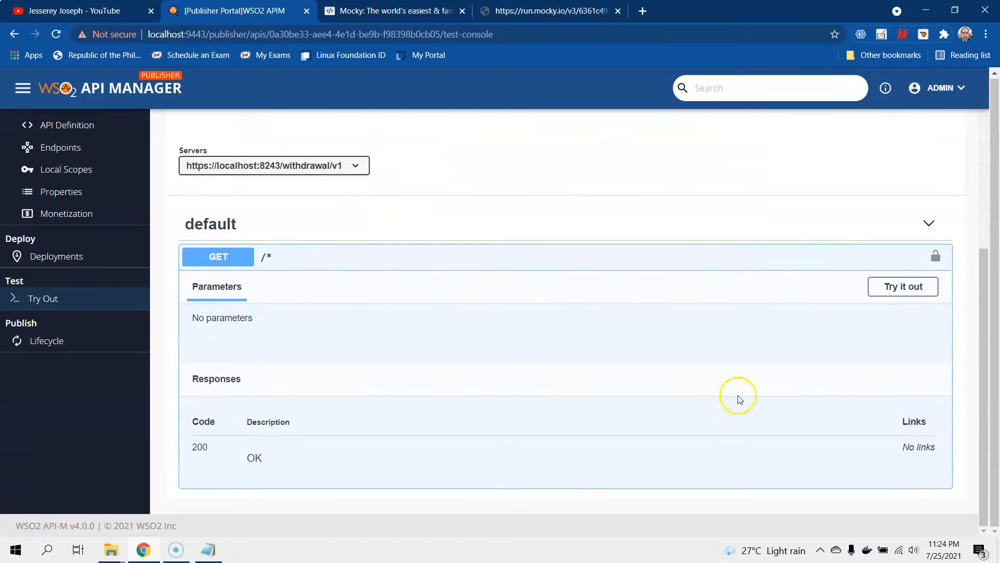
left_click(904, 286)
left_click(539, 363)
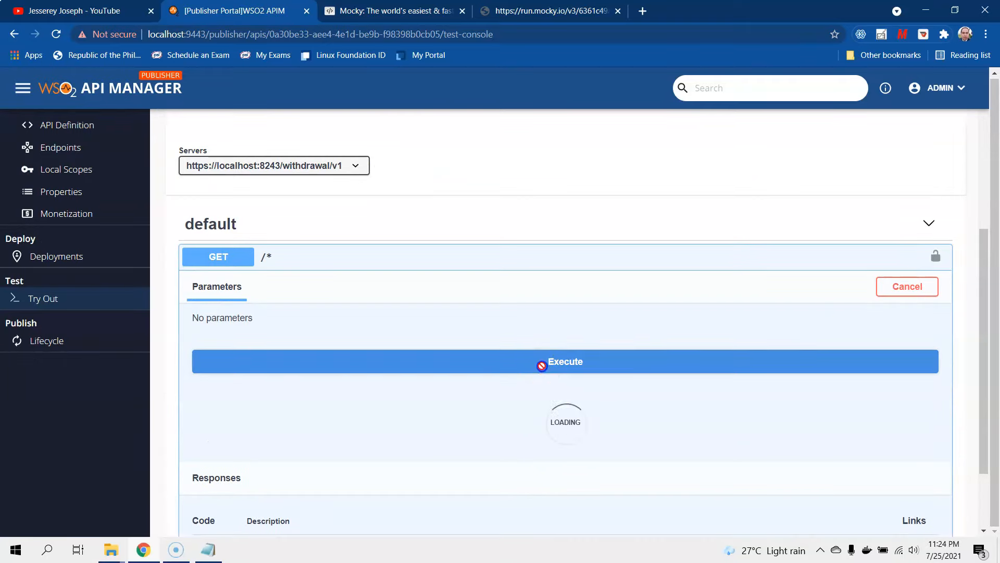
scroll(542, 367, "down", 2)
scroll(542, 366, "down", 4)
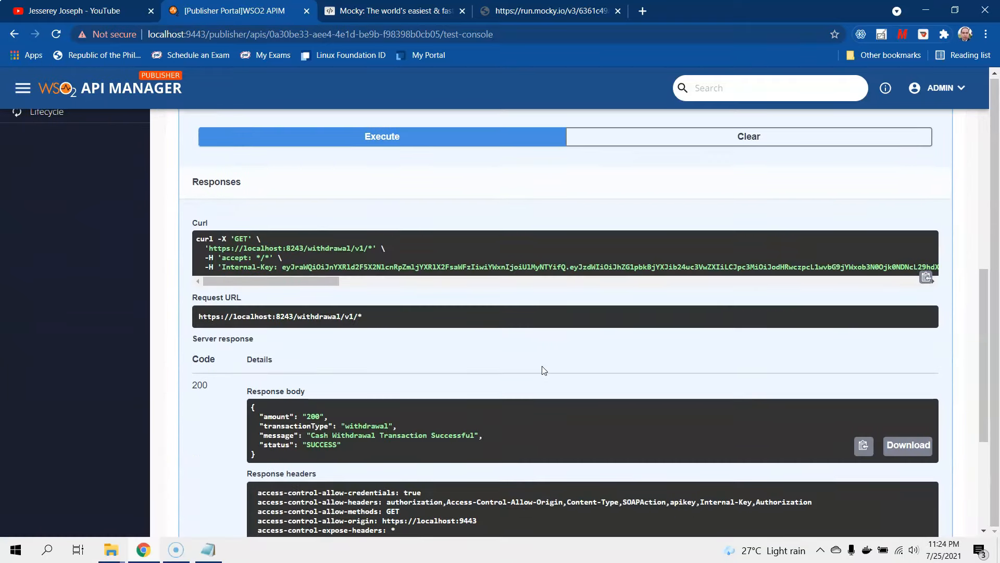
left_click_drag(257, 390, 250, 341)
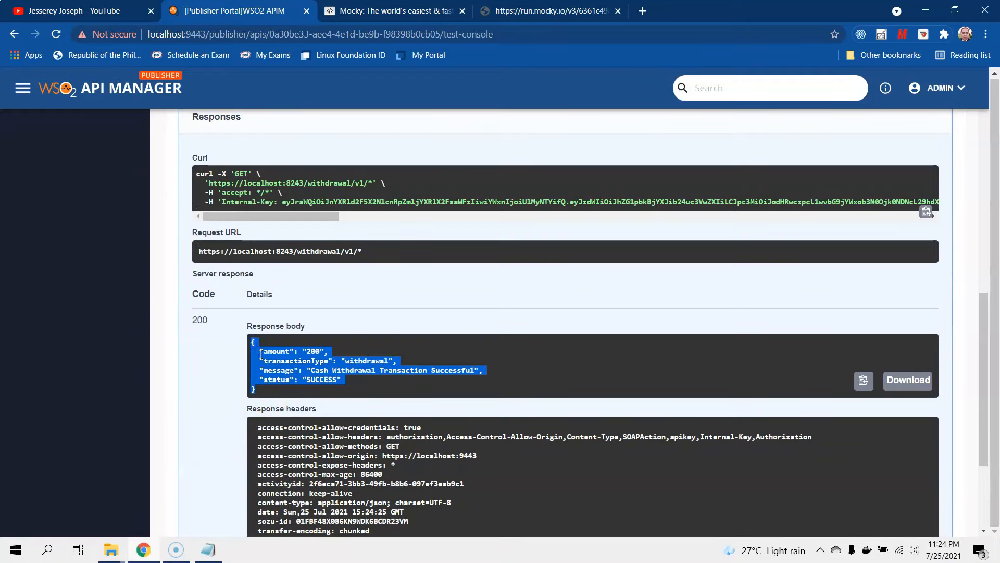
scroll(285, 384, "up", 3)
scroll(286, 384, "up", 10)
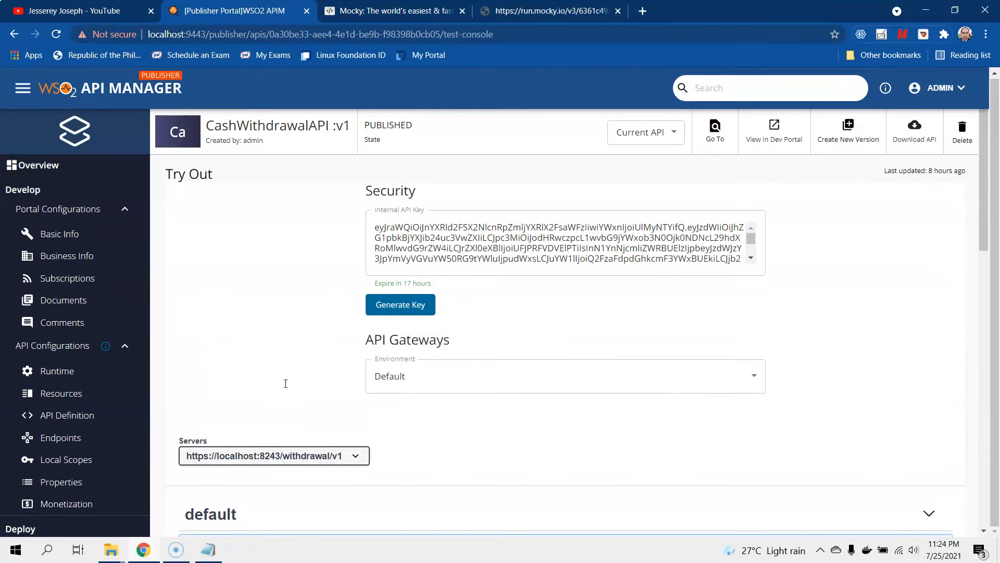
- Clear the internal API key from the Try Out console
left_click(575, 252)
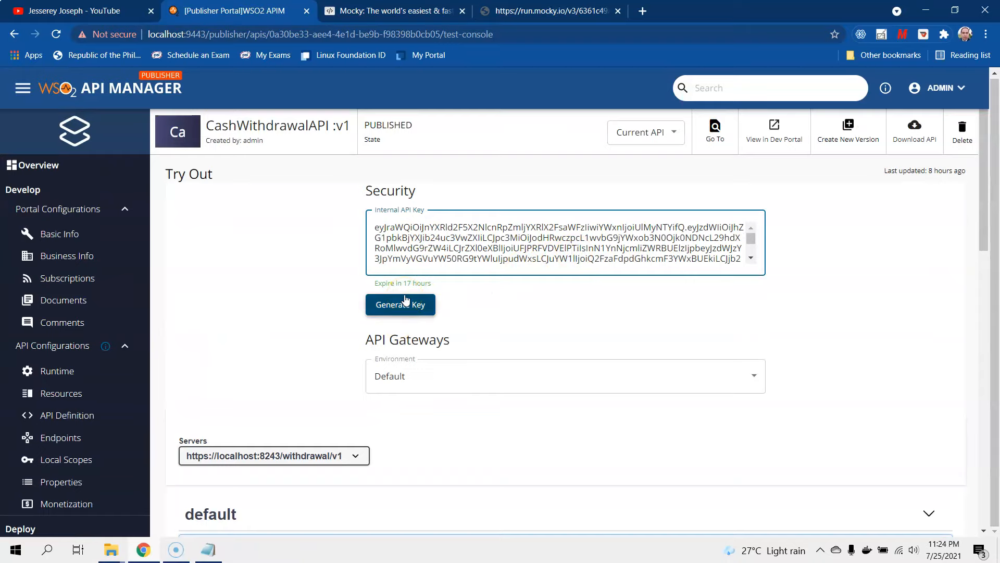
triple_click(435, 249)
key("BackSpace")
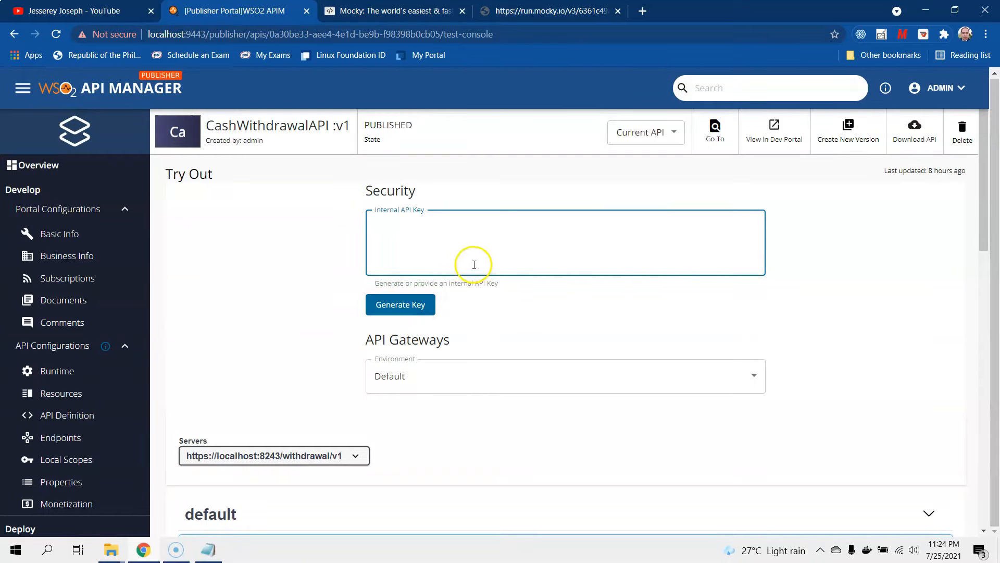
- Re-run GET /* without a key to get 401 Unauthorized (Missing Credentials), then go to Lifecycle
scroll(474, 264, "down", 6)
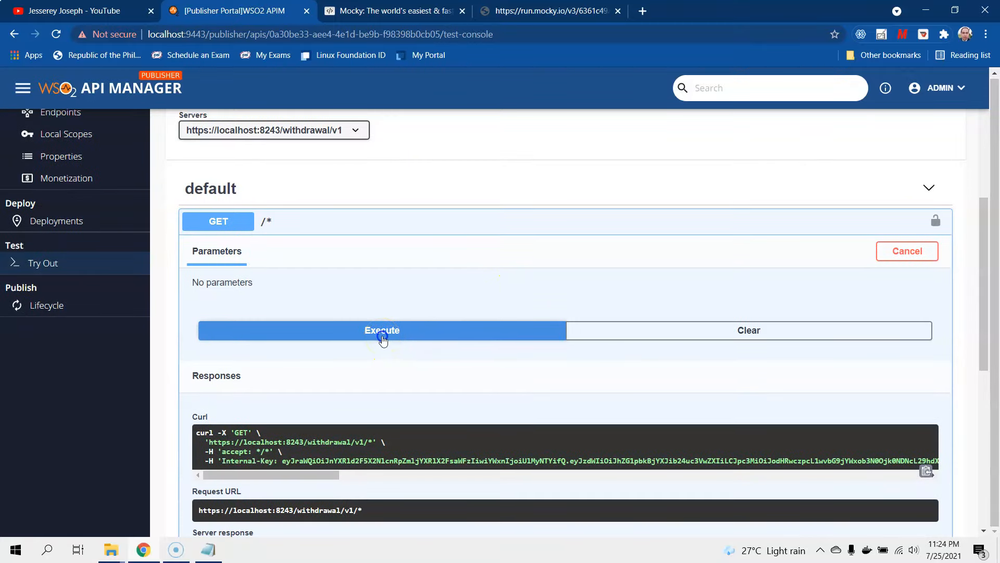
scroll(382, 340, "down", 4)
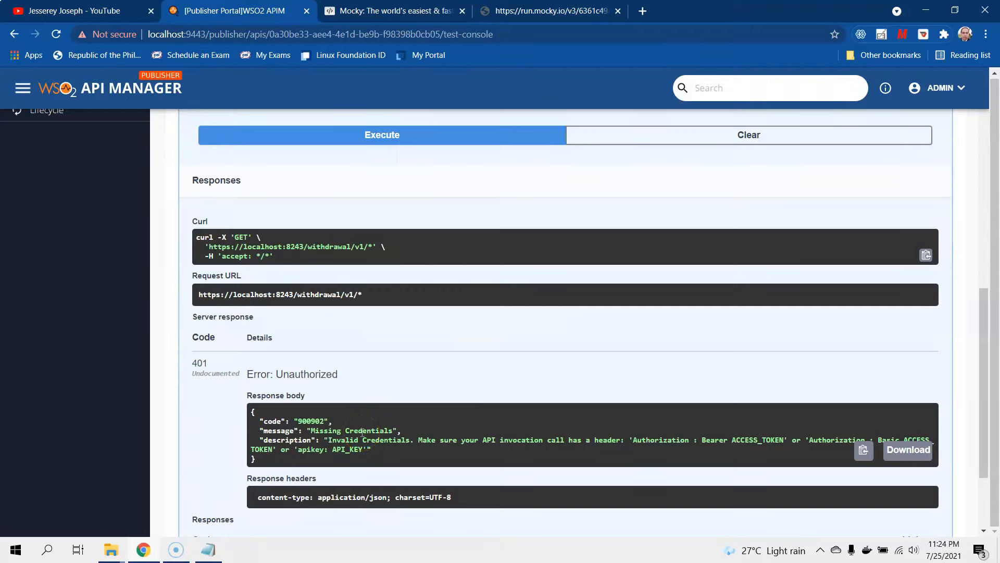
scroll(363, 432, "up", 9)
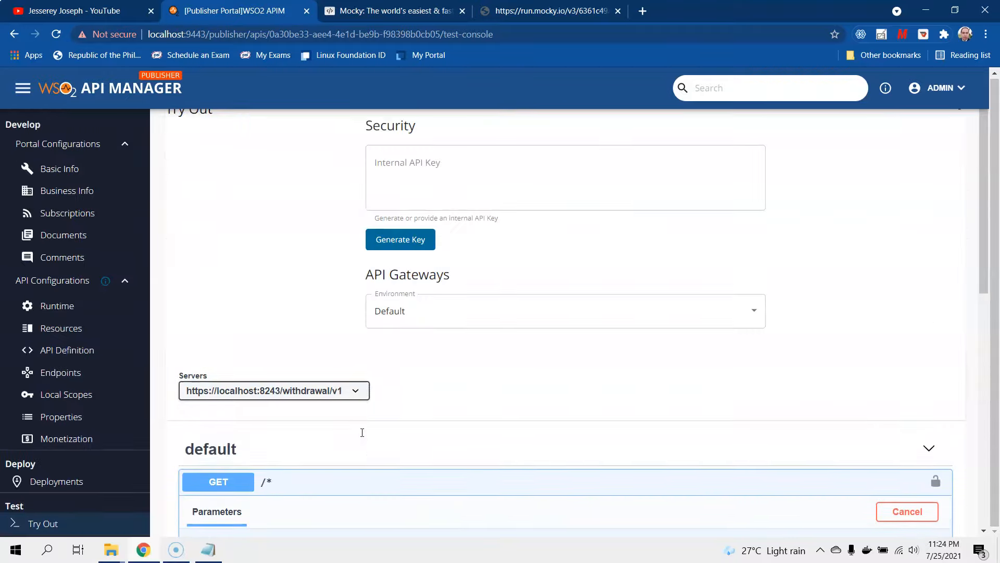
scroll(362, 432, "down", 4)
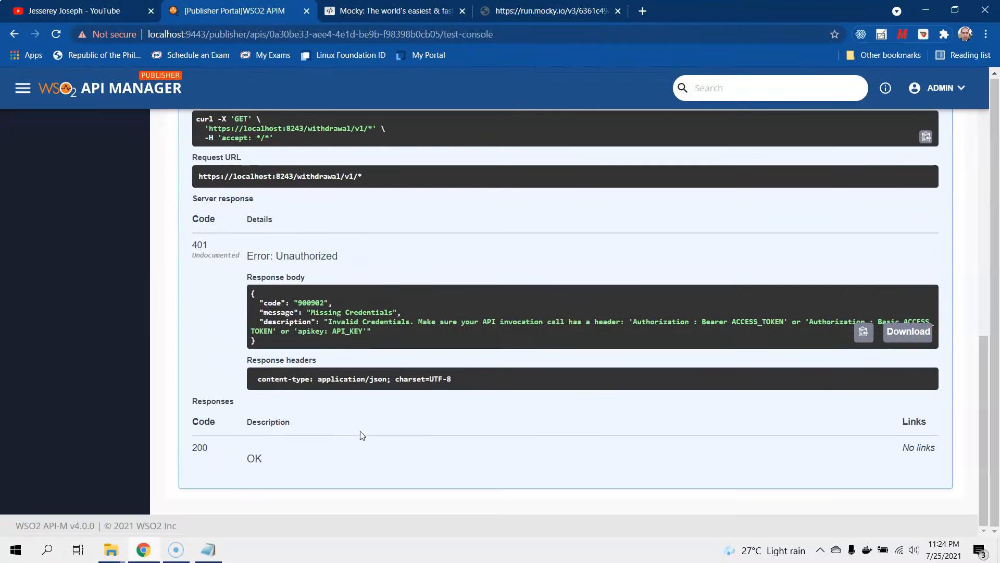
scroll(362, 435, "up", 10)
left_click(71, 486)
scroll(36, 358, "down", 1)
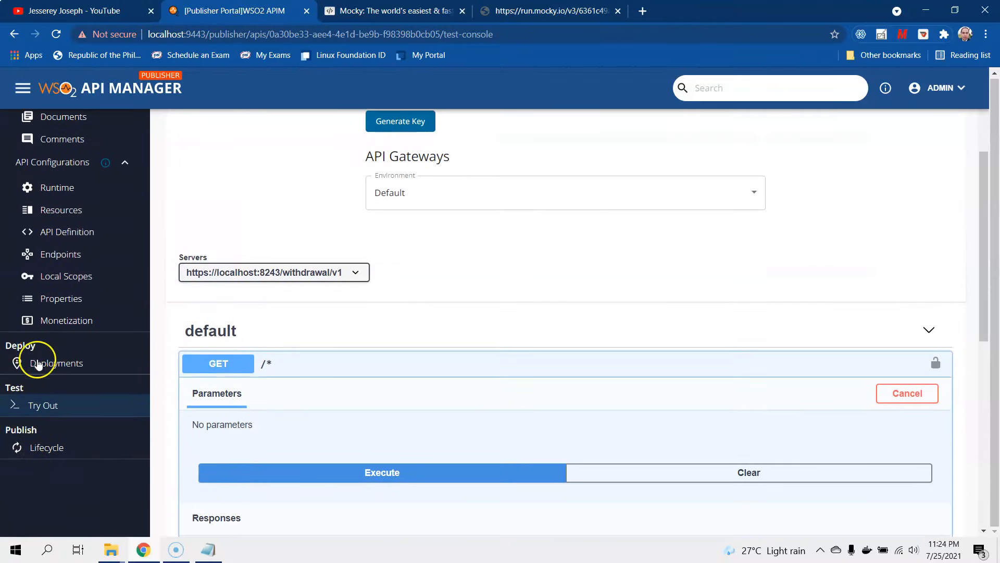
scroll(55, 385, "up", 4)
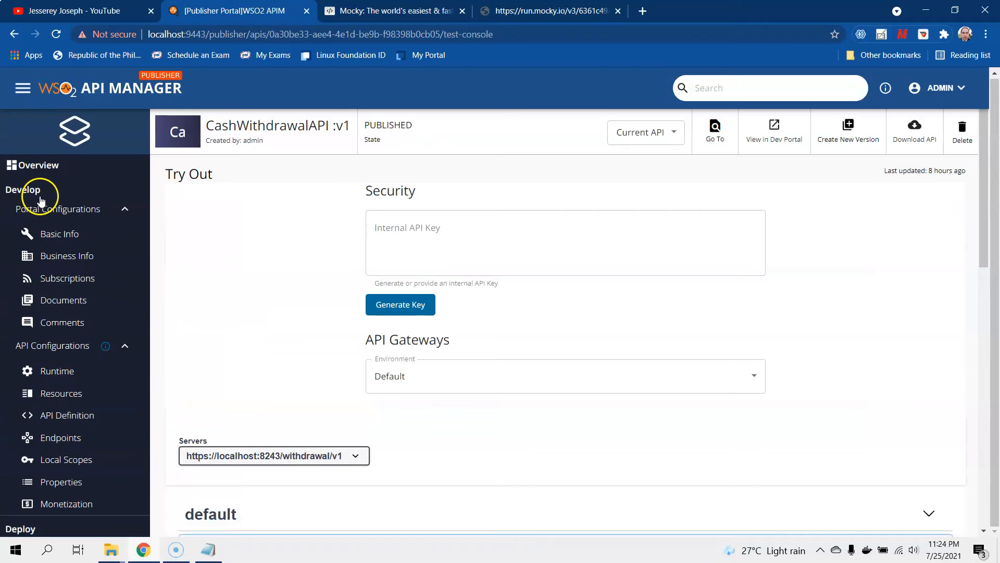
scroll(52, 397, "down", 3)
scroll(31, 399, "down", 1)
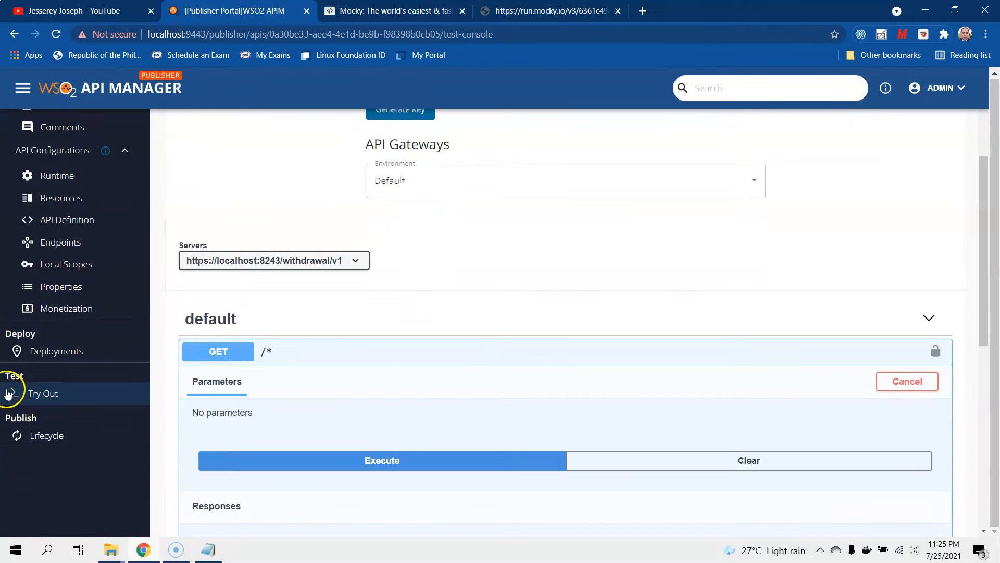
scroll(56, 386, "down", 2)
scroll(55, 386, "down", 1)
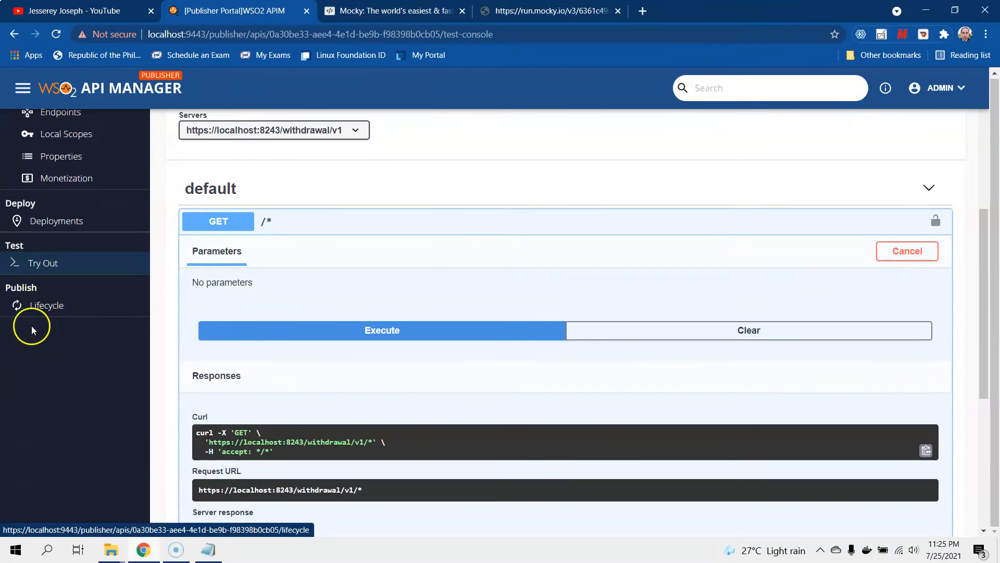
left_click(29, 302)
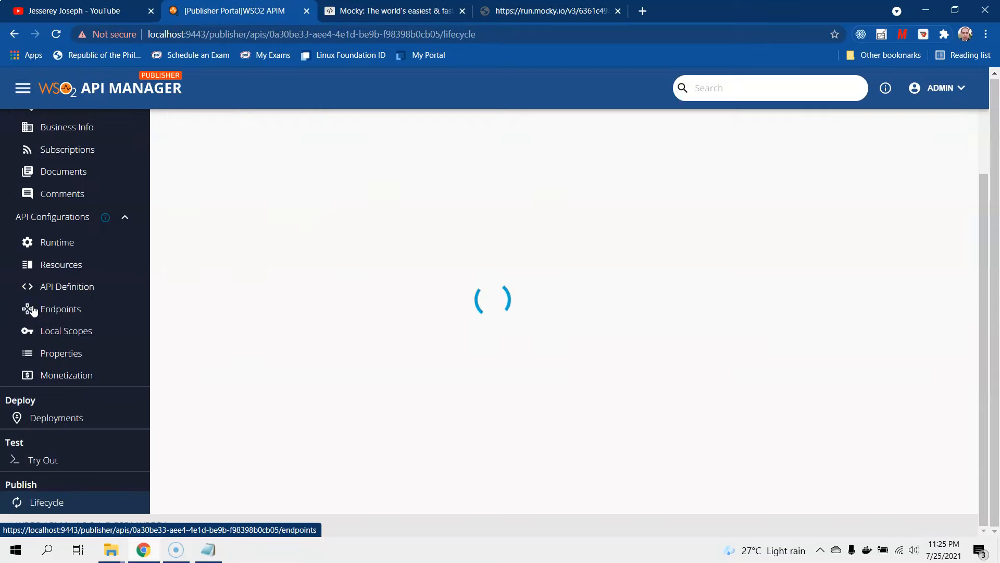
scroll(377, 419, "up", 3)
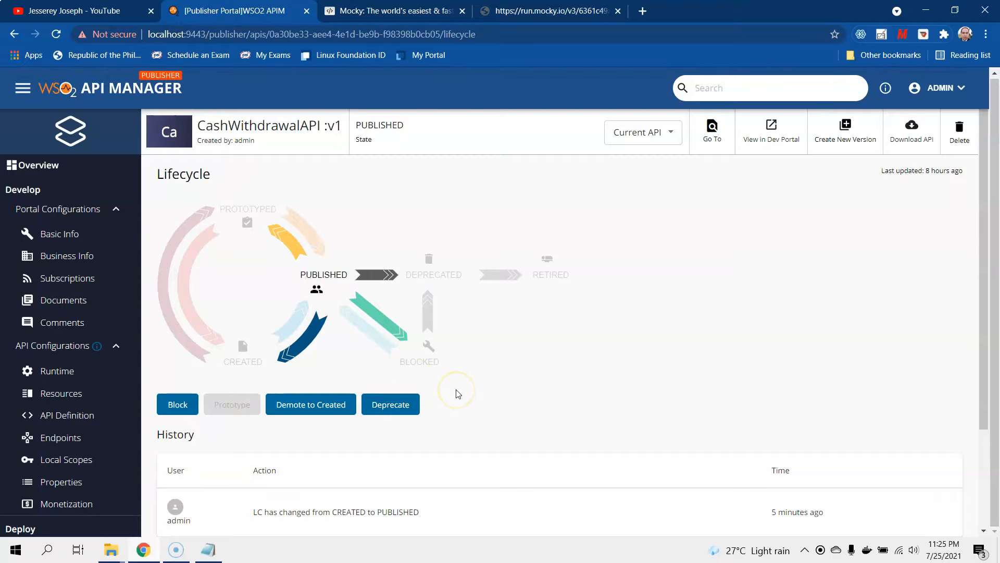
scroll(457, 395, "down", 2)
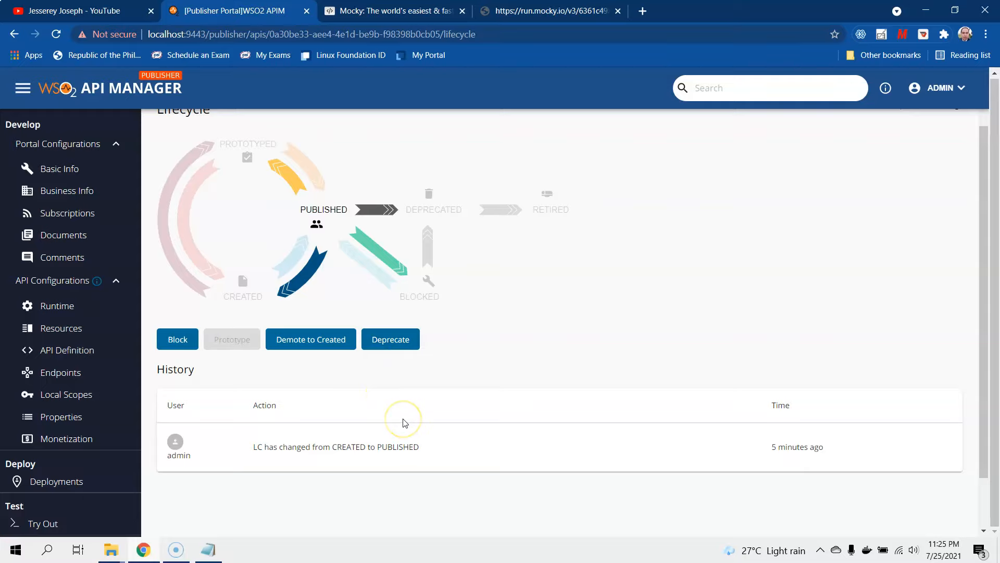
scroll(406, 423, "down", 1)
scroll(292, 496, "up", 3)
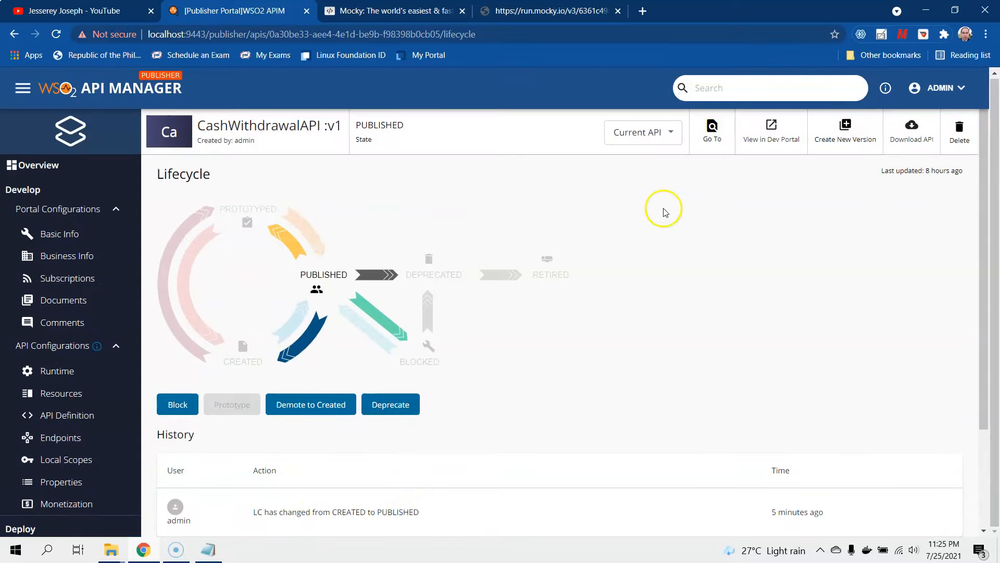